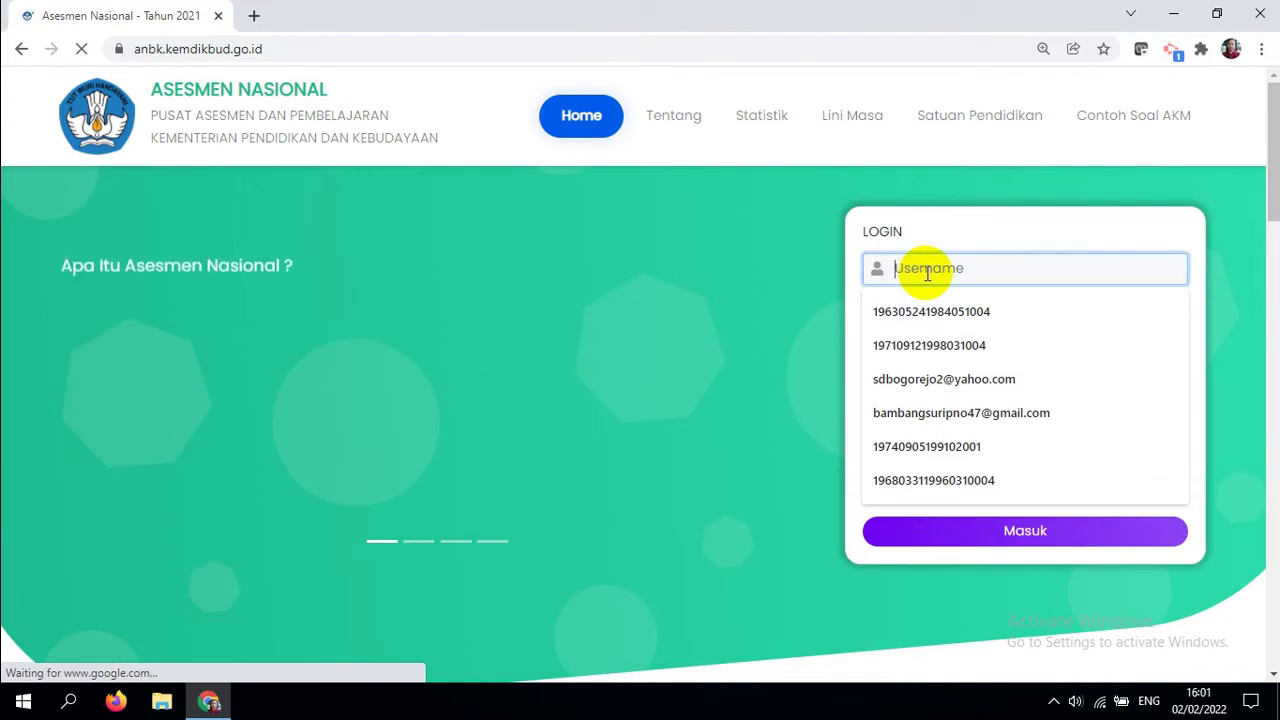
Log in to the Asesmen Nasional site with the school's username, the account password and the security code from the captcha.
text(D03220134)
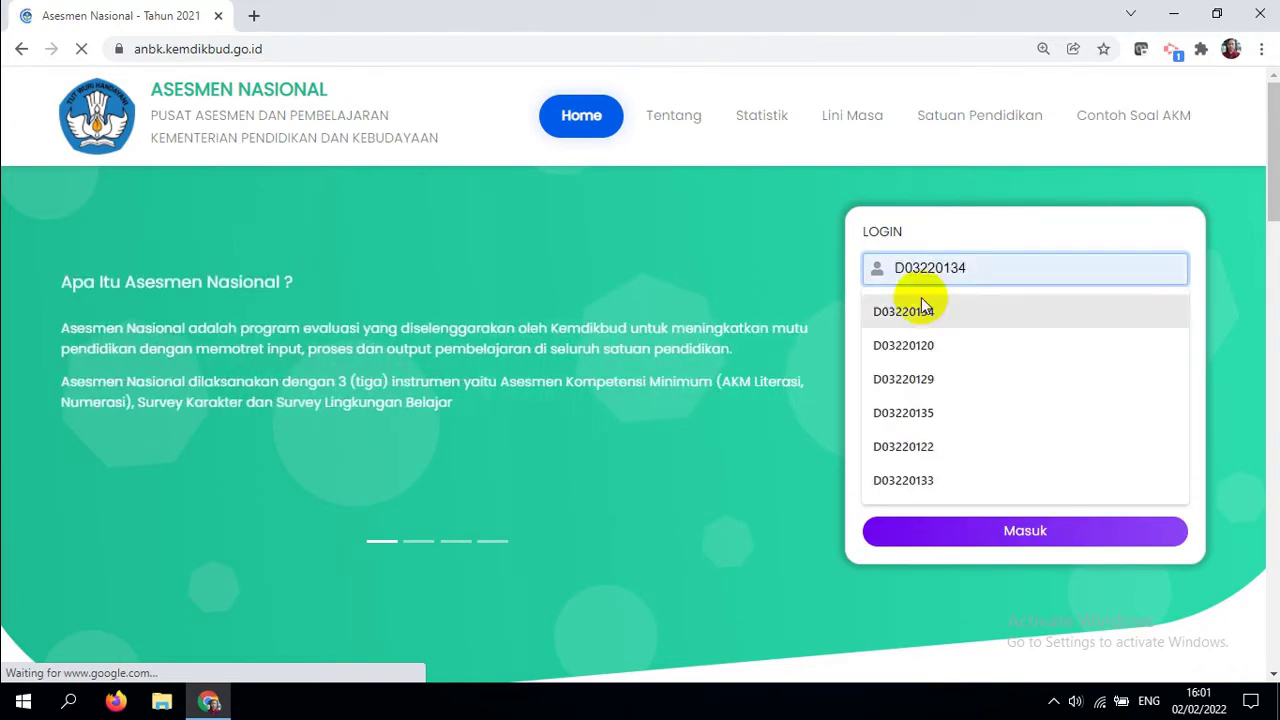
click(905, 311)
click(920, 316)
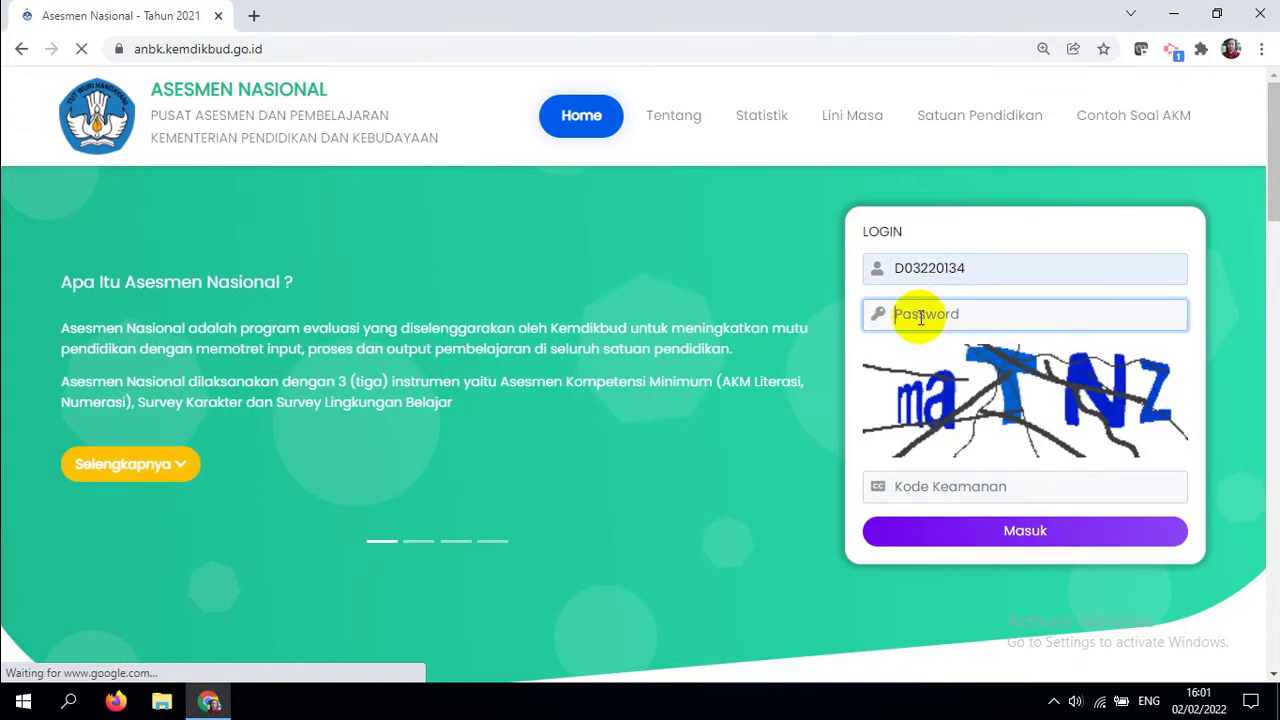
text(••••)
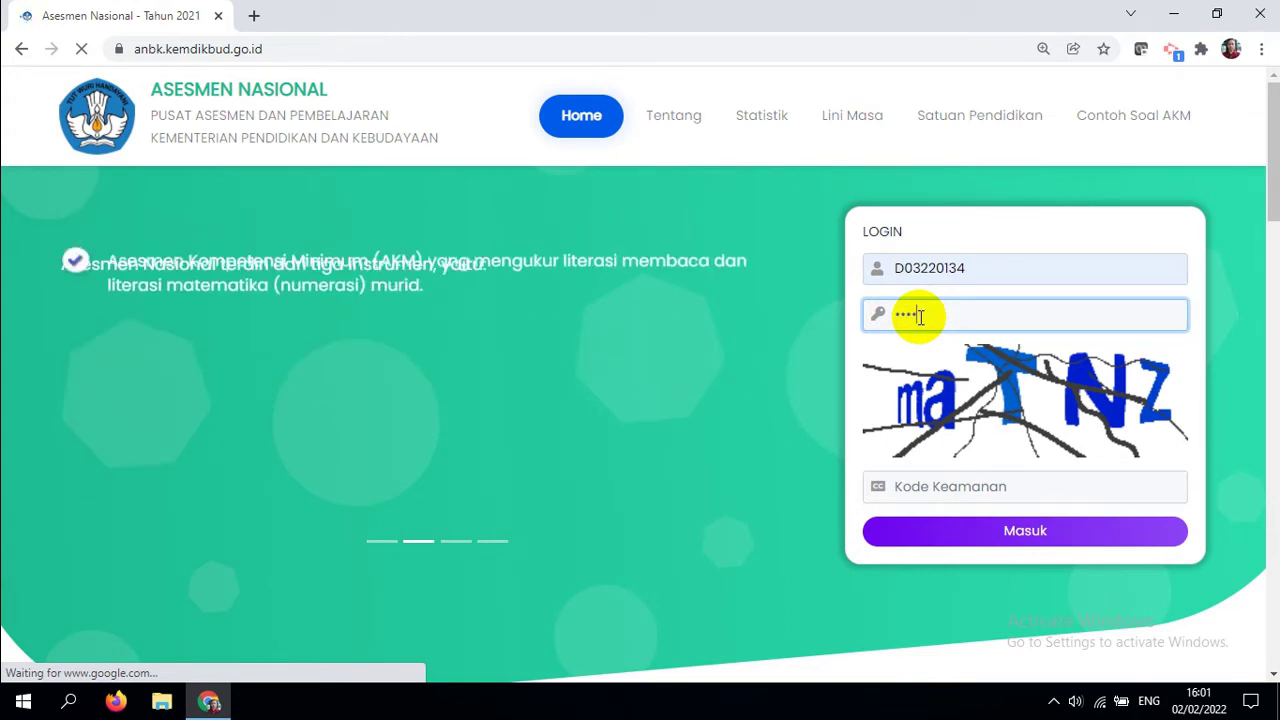
text(••••)
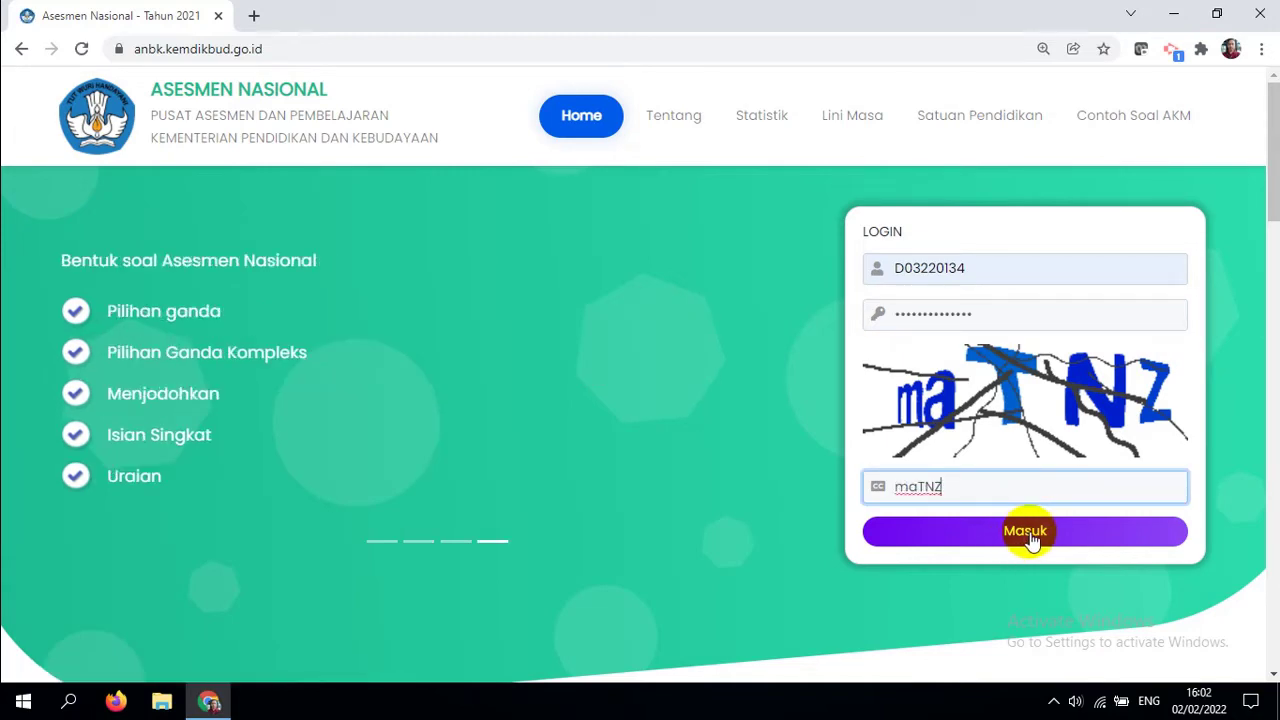
click(1032, 538)
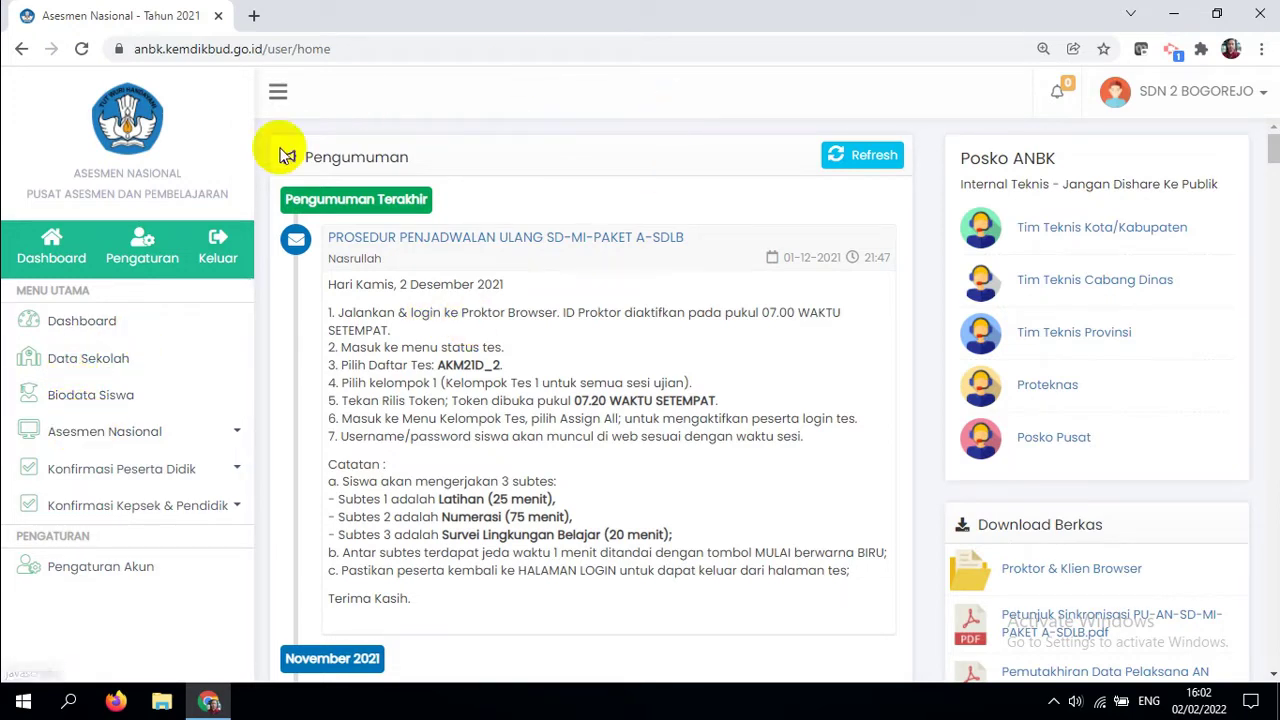
Open Cek Kelengkapan Data under Asesmen Nasional and review the status of every student in the list.
click(163, 430)
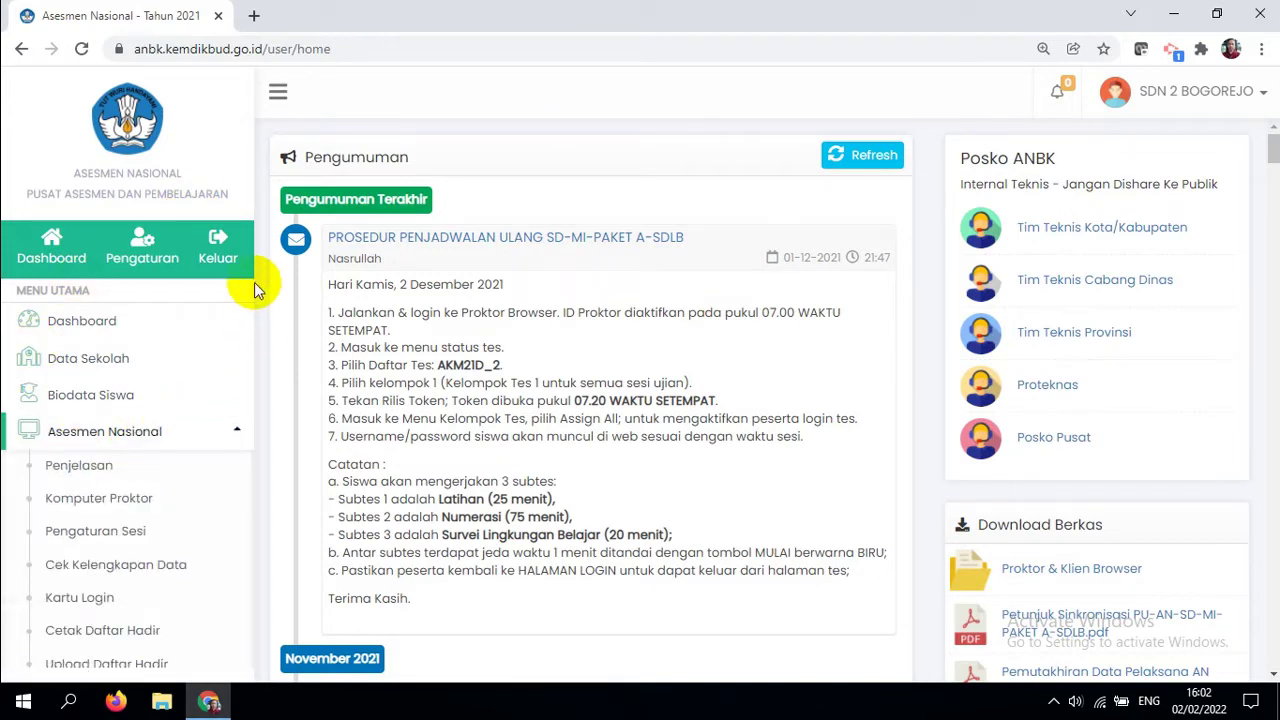
drag(247, 390, 246, 460)
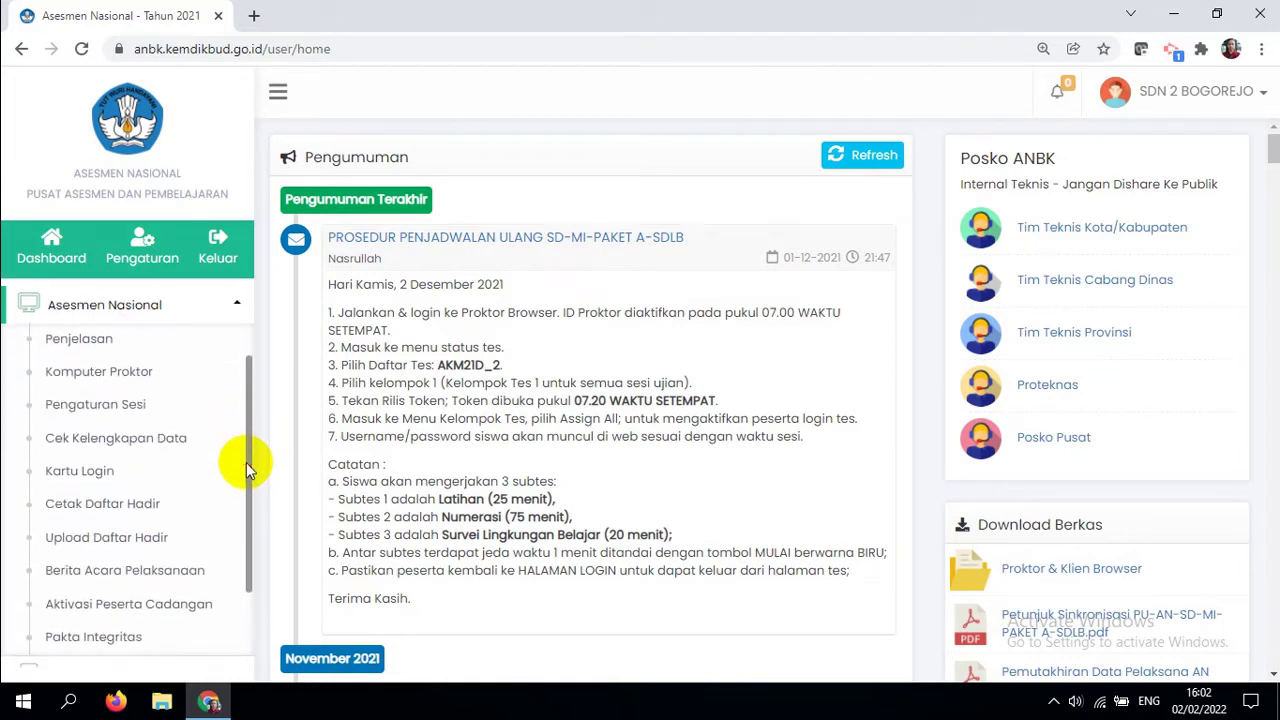
click(134, 440)
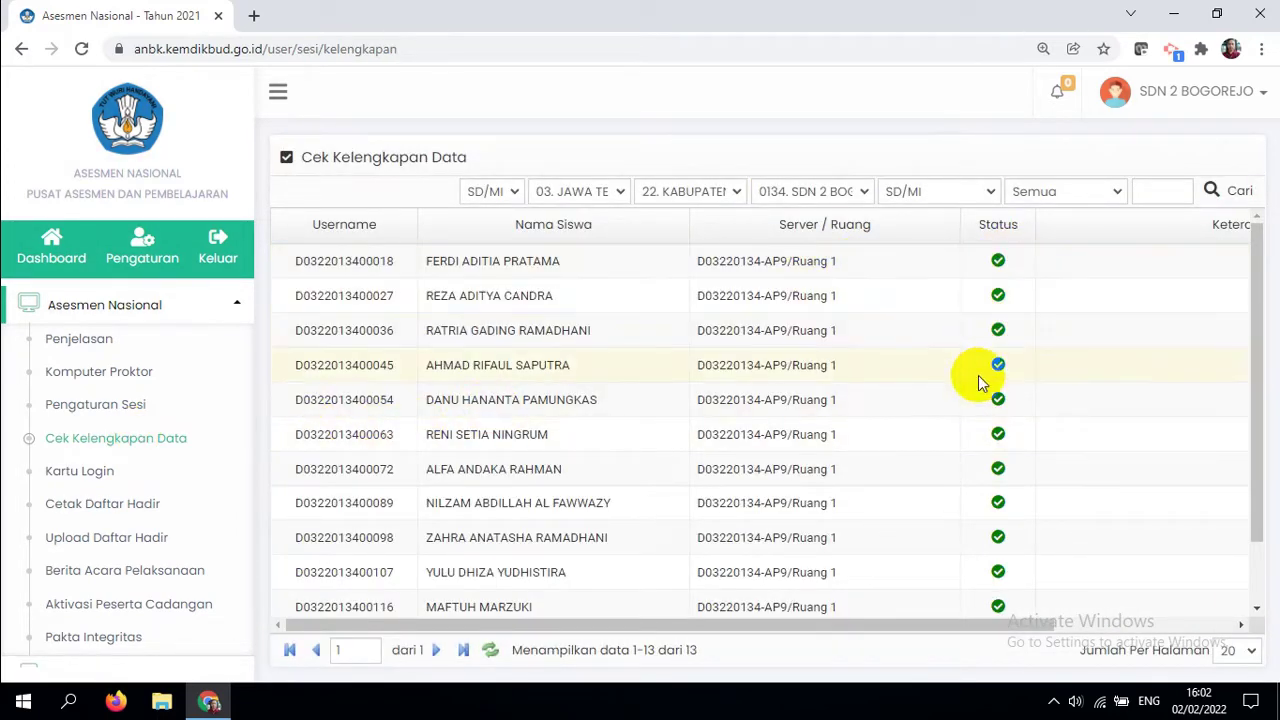
drag(1258, 372, 1257, 503)
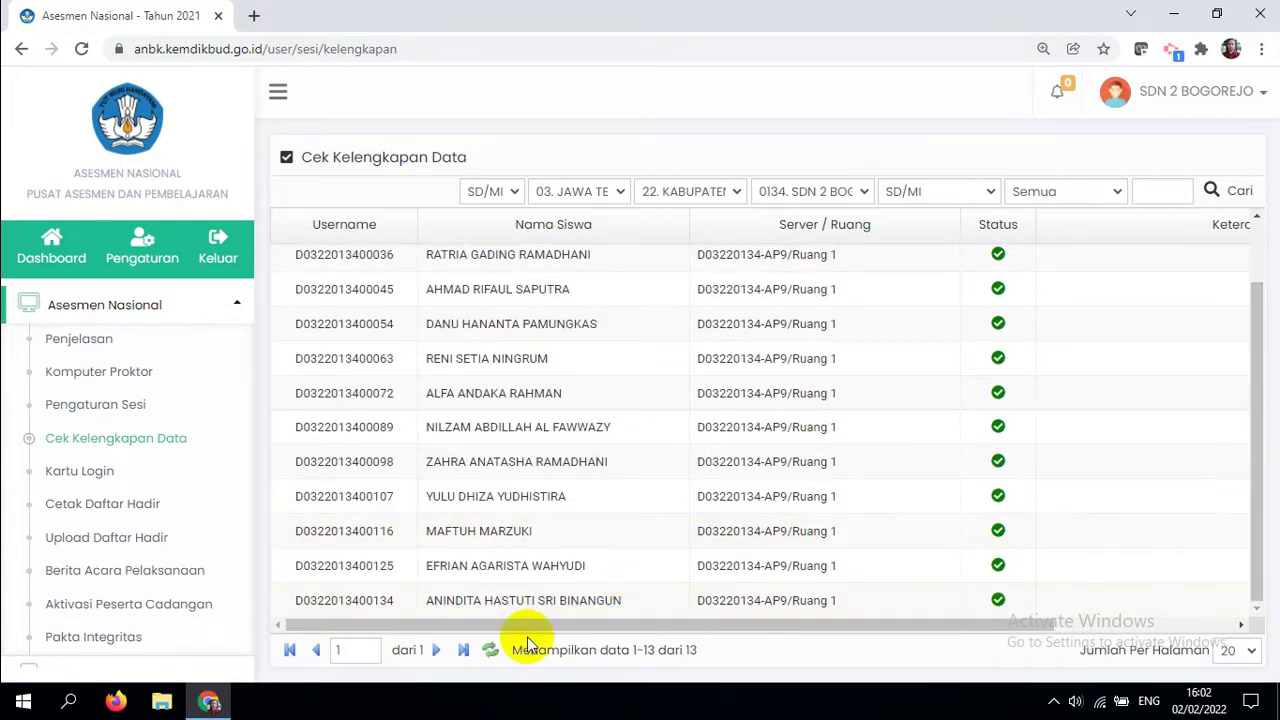
On the Upload Daftar Hadir page, view the upload form for the wave 1 Literasi Sesi 2 attendance list, and close it.
click(88, 543)
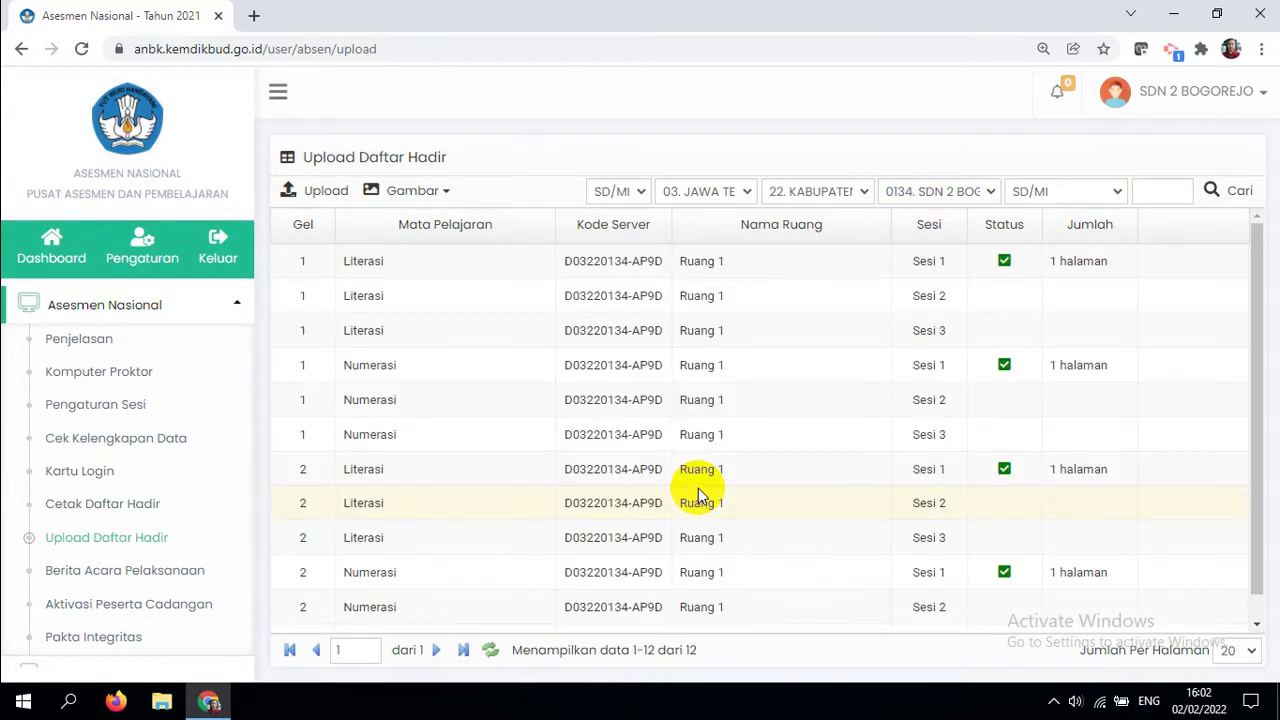
click(1008, 296)
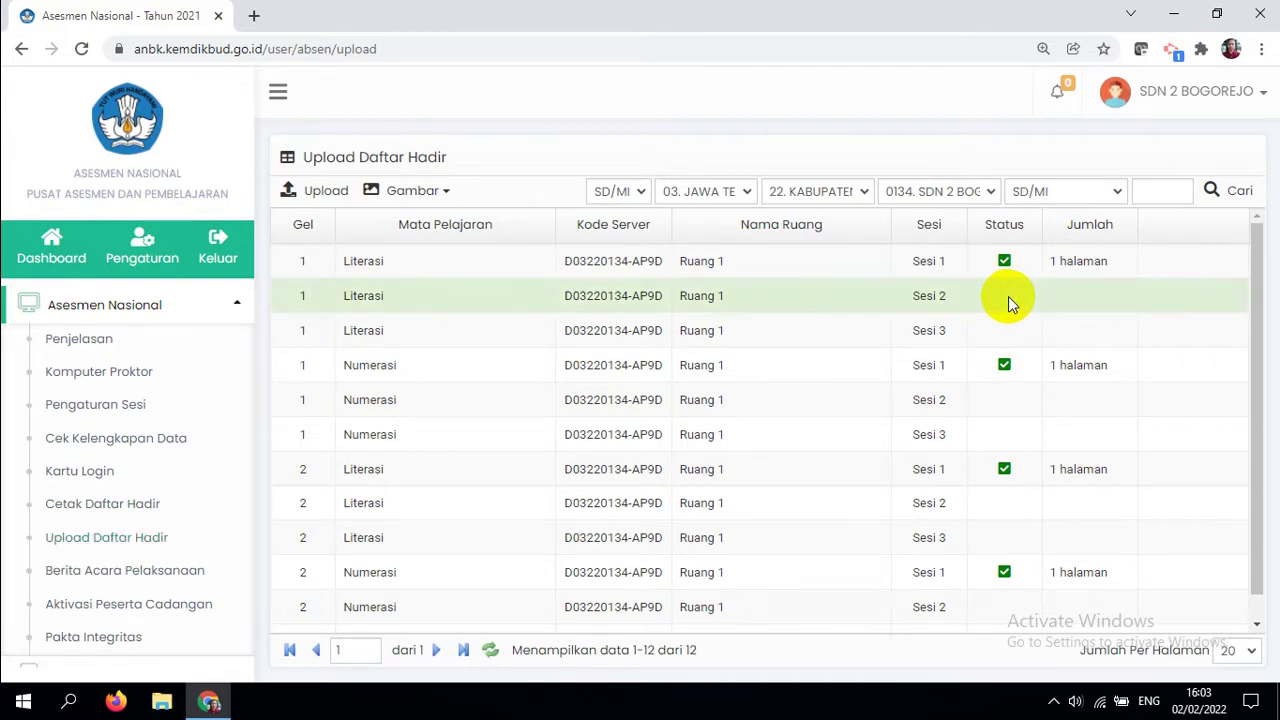
click(326, 193)
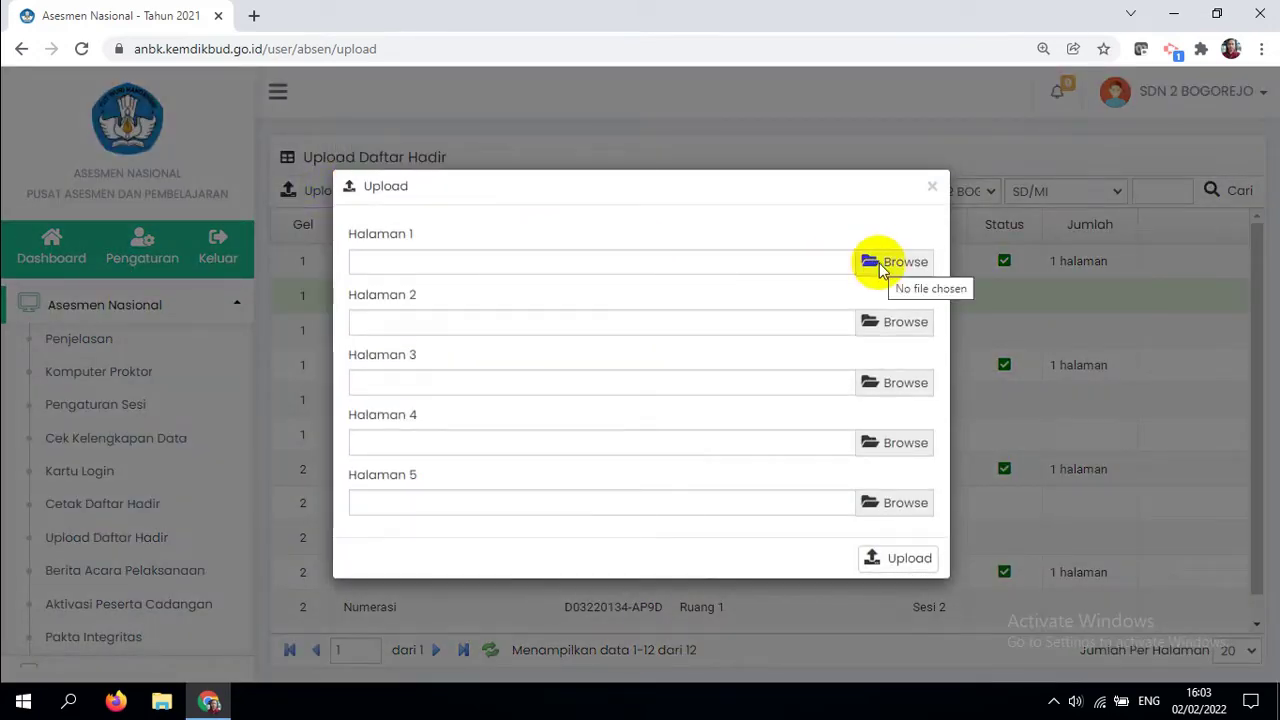
click(930, 190)
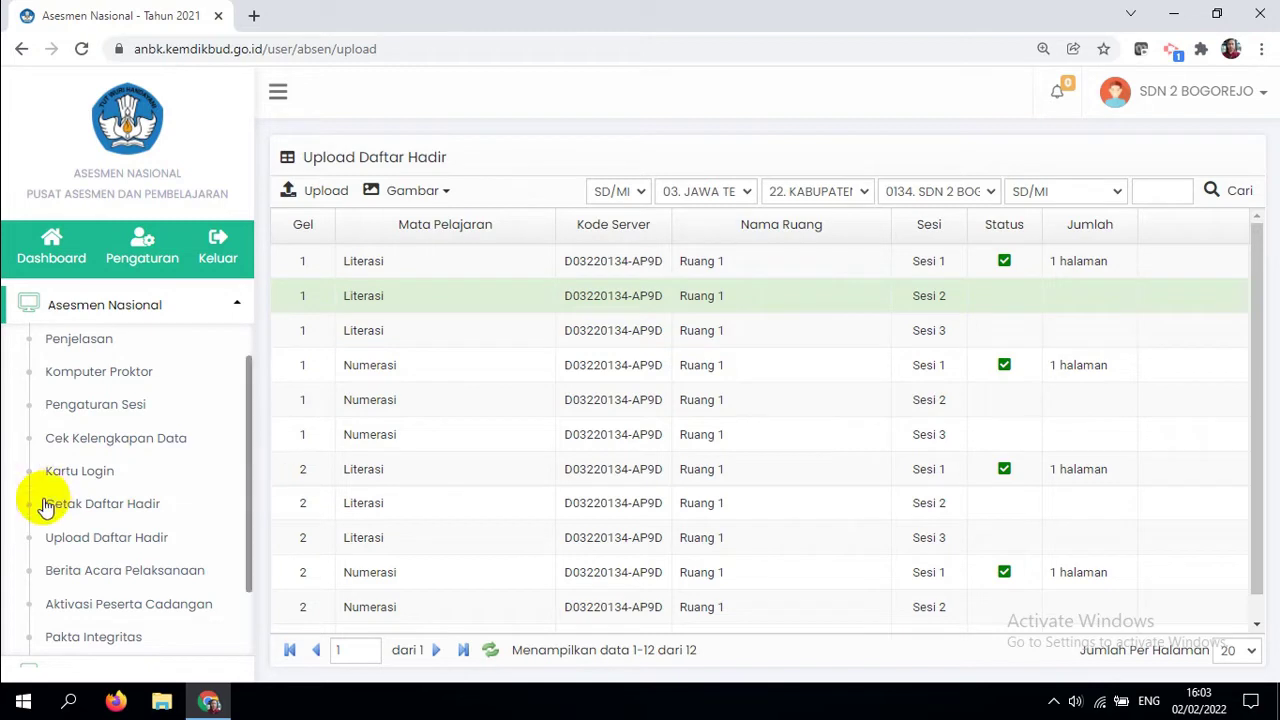
View the Berita Acara options for wave 1 Literasi Sesi 2 under Berita Acara Pelaksanaan, and open the Pakta Integritas page.
click(106, 570)
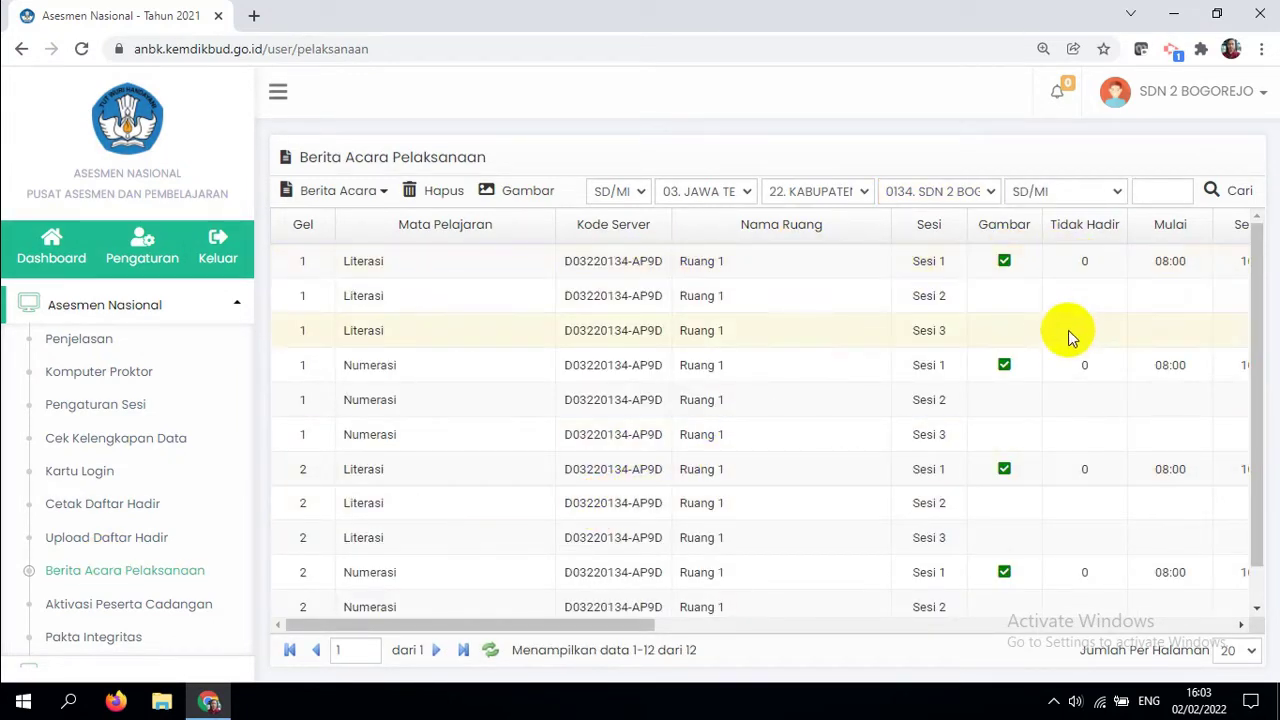
click(1003, 297)
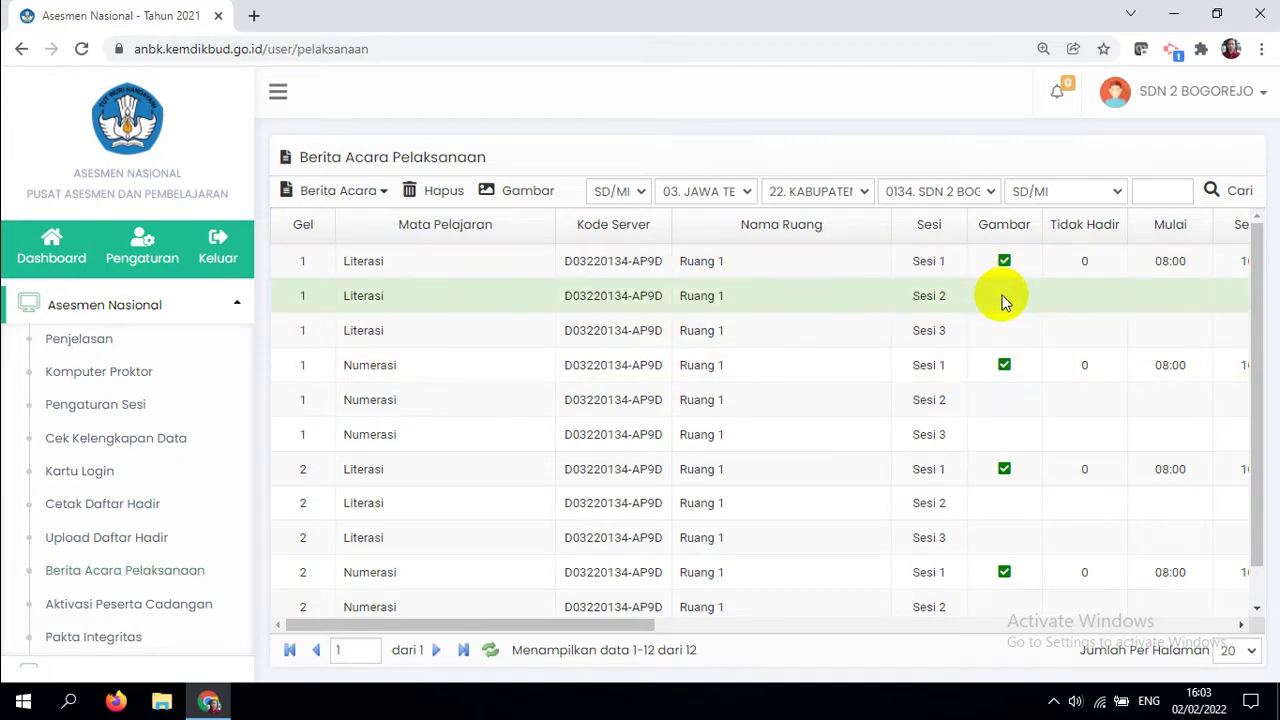
click(384, 197)
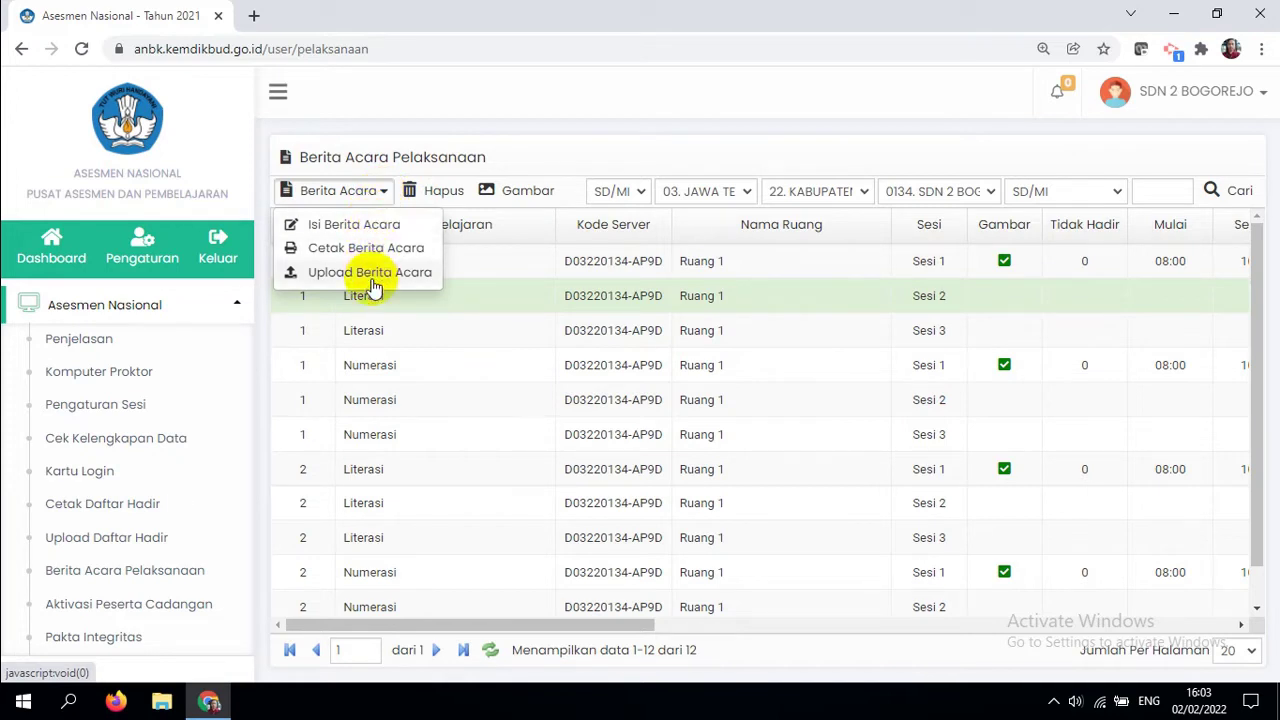
click(1005, 290)
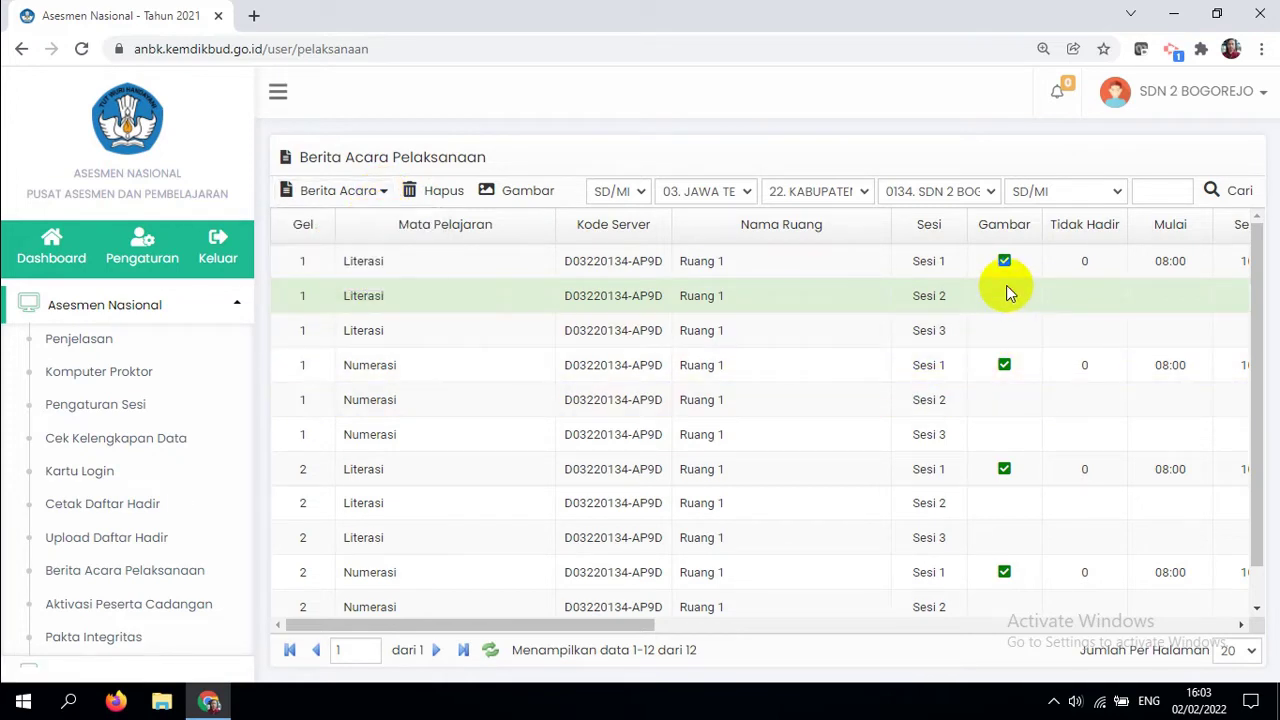
drag(251, 448, 247, 510)
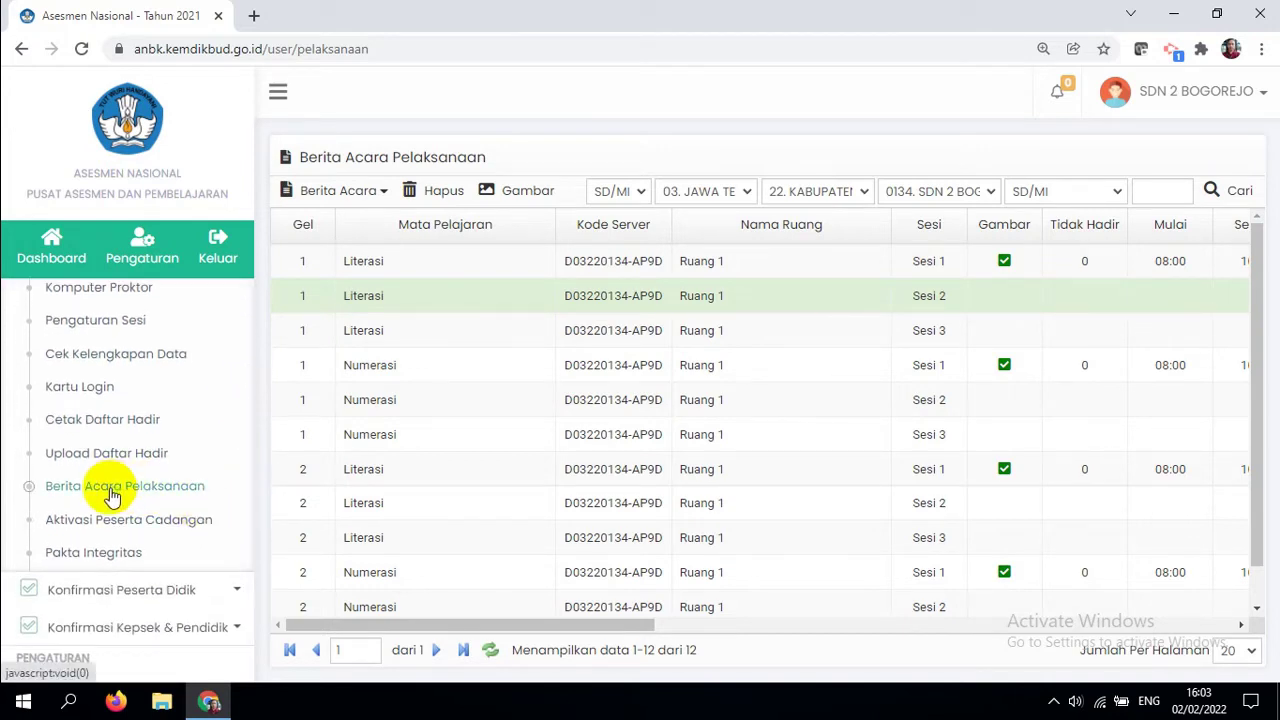
click(100, 556)
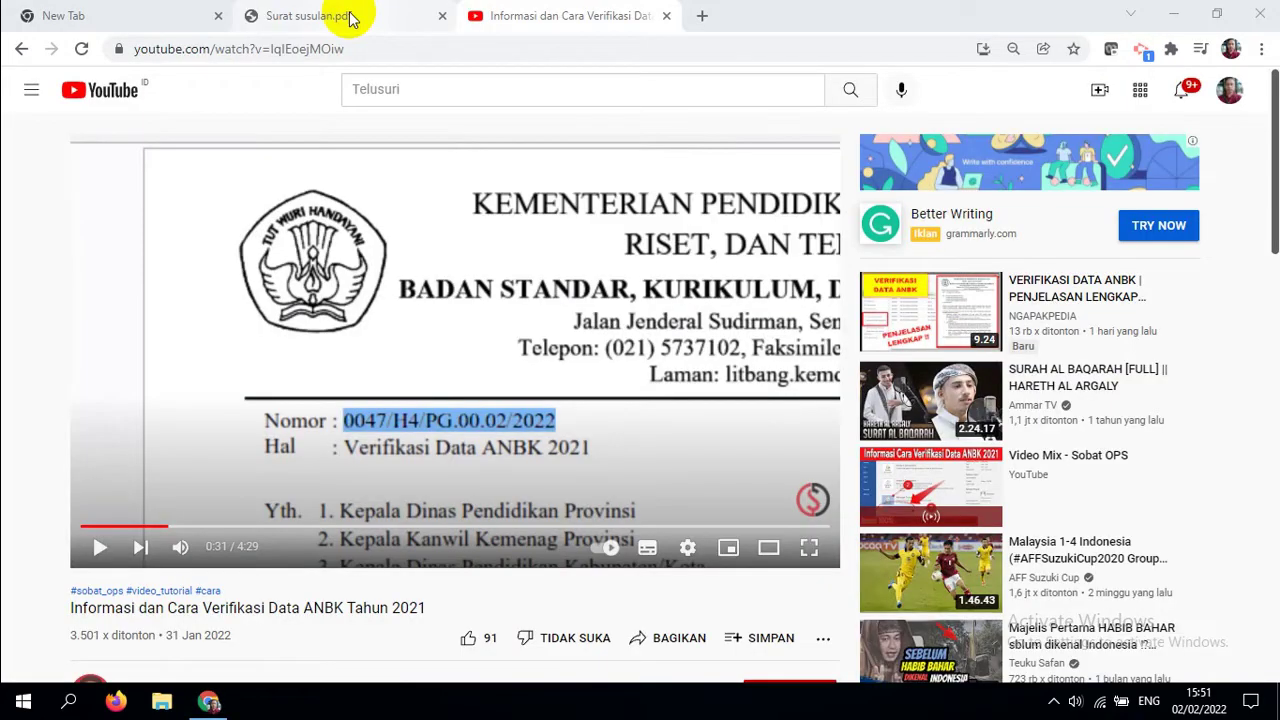
Read the ANBK 2021 data verification instructions in Surat susulan.pdf, with a brief look at the YouTube video on the same topic.
click(350, 18)
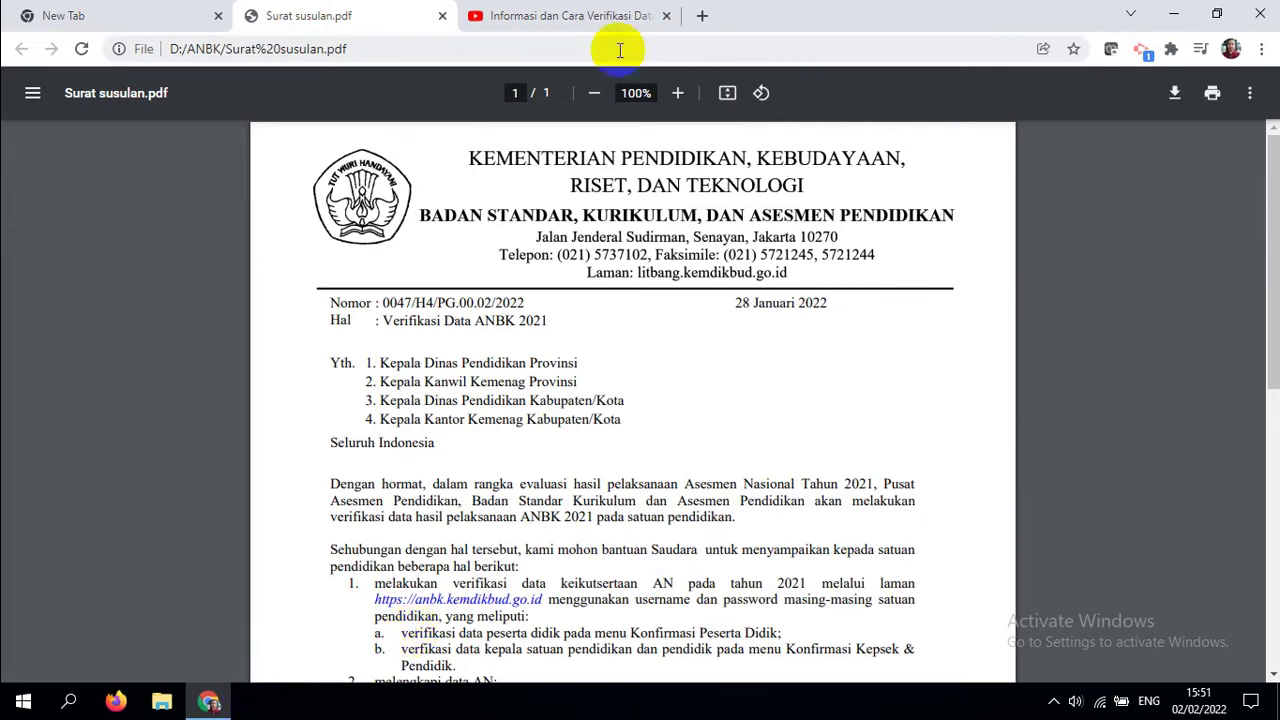
click(612, 20)
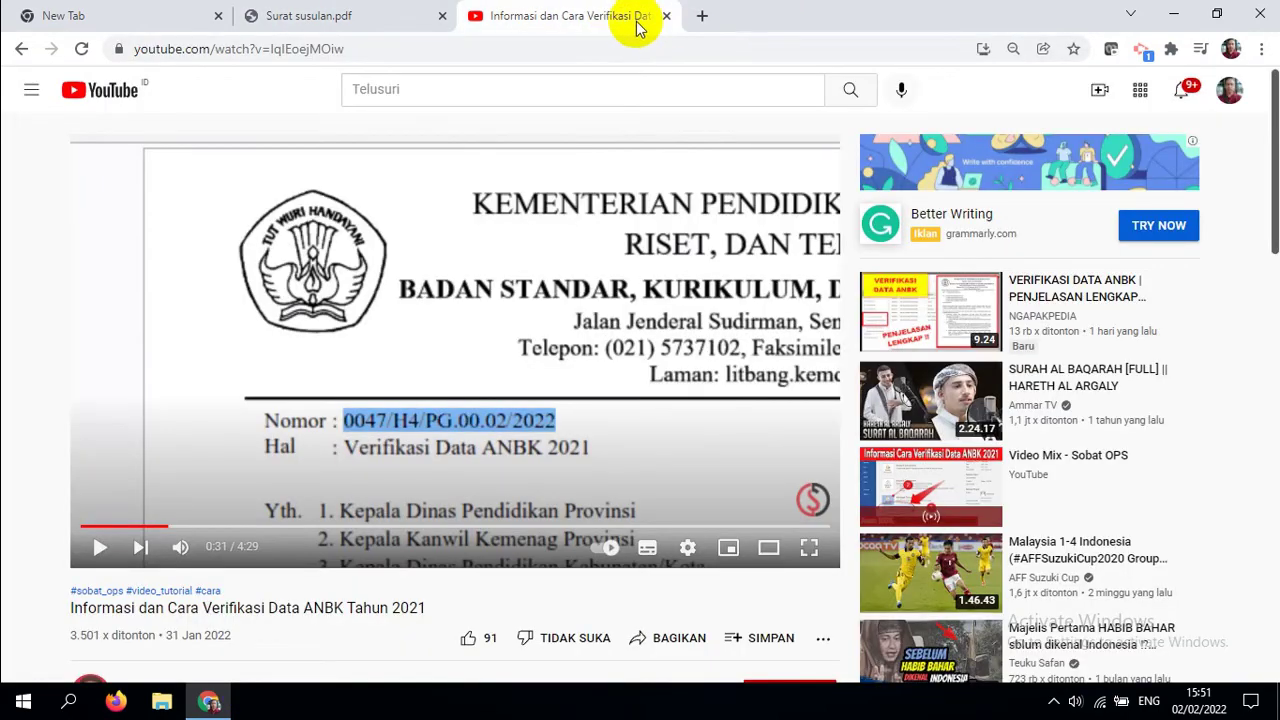
click(335, 22)
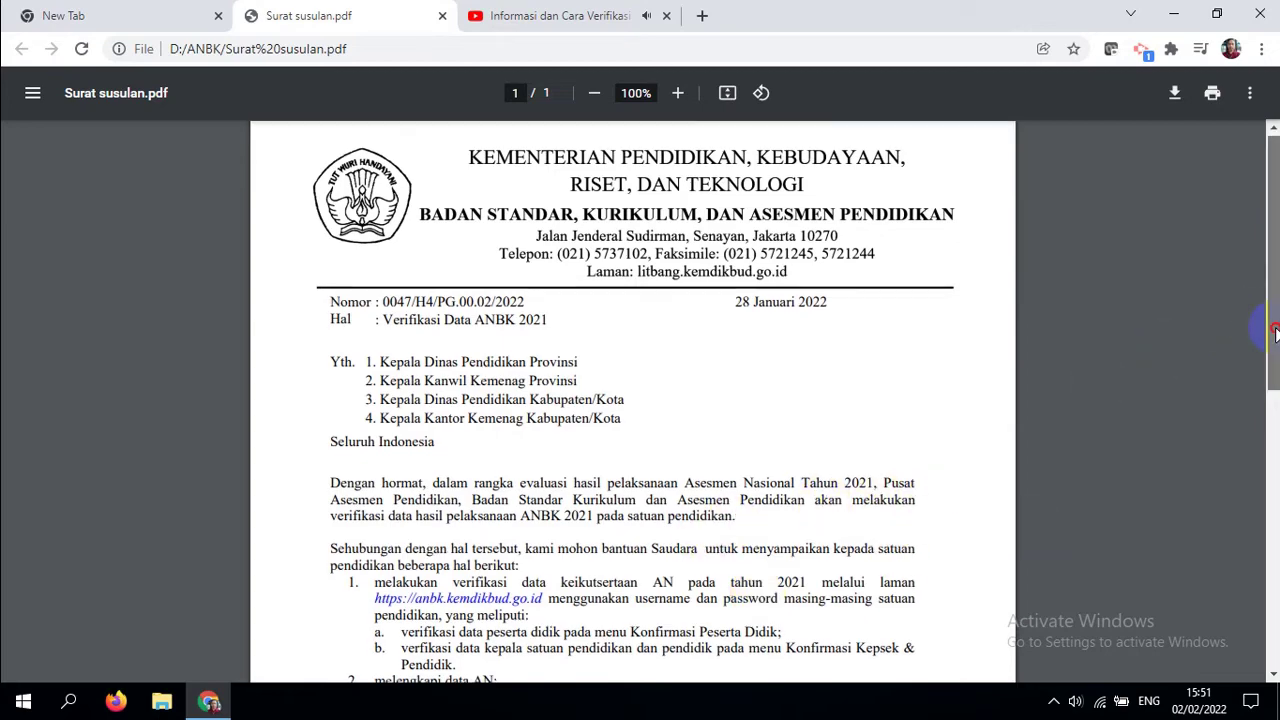
drag(1276, 333, 1276, 376)
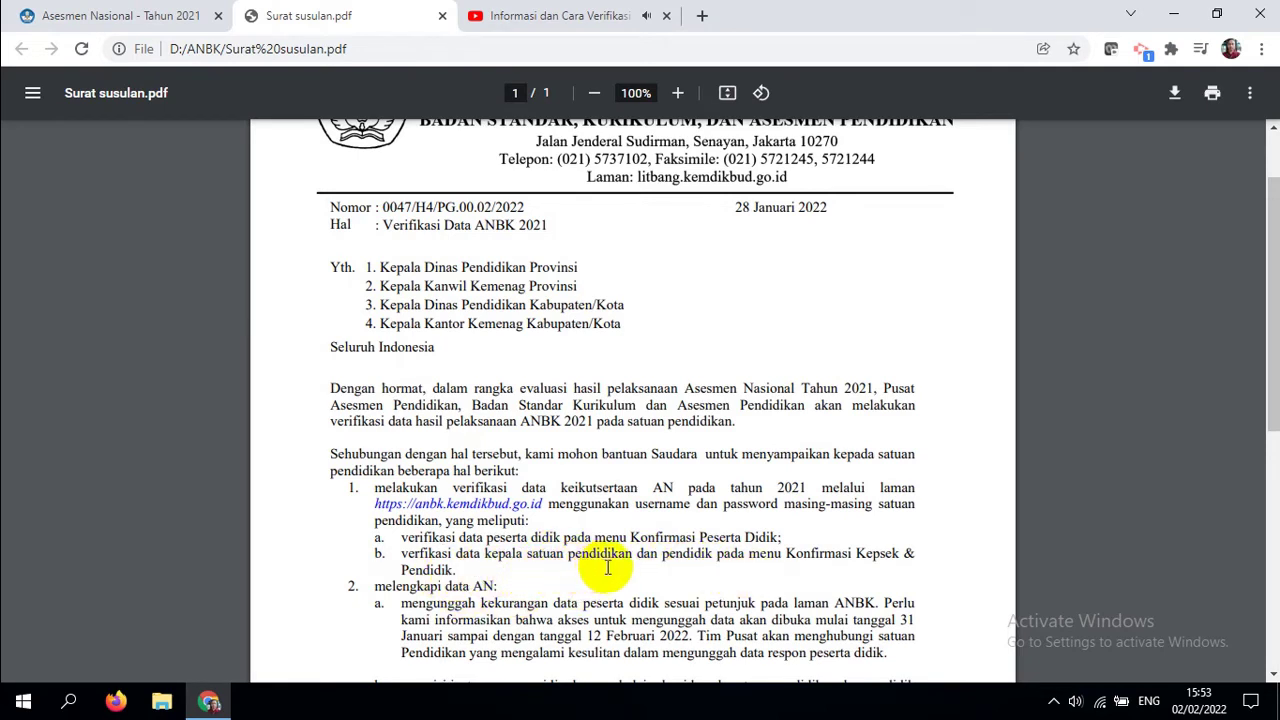
click(115, 131)
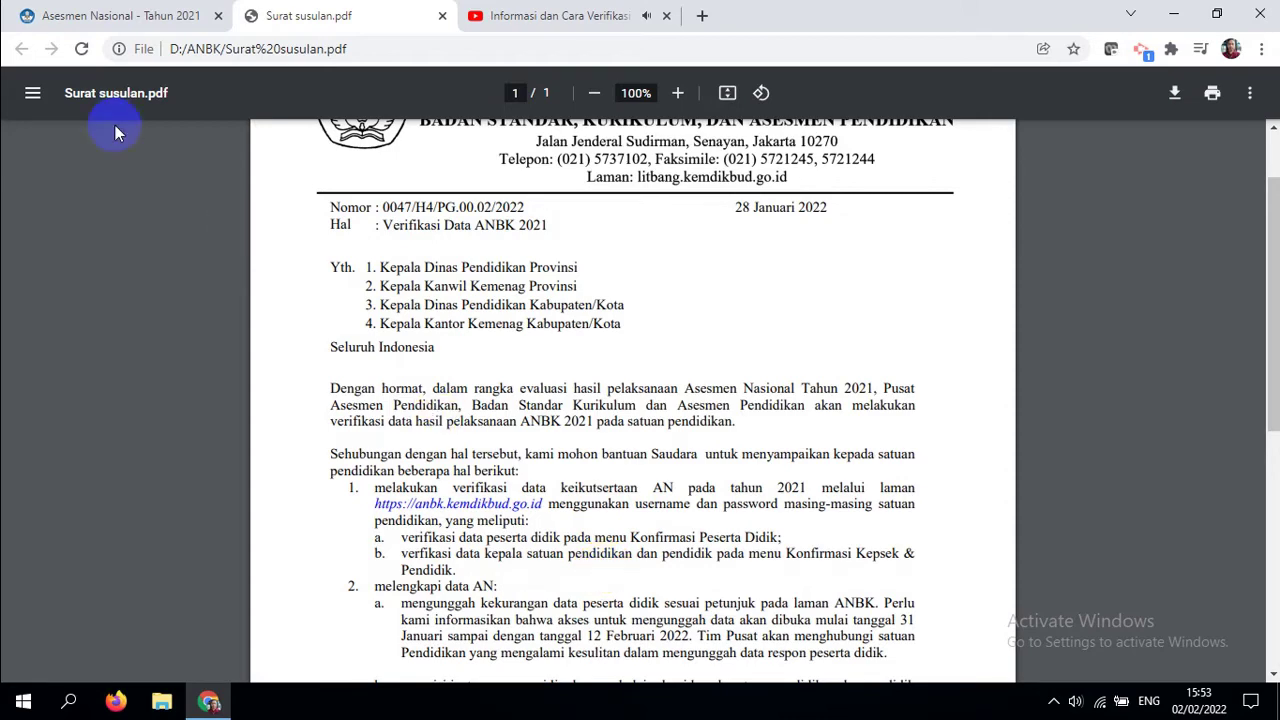
On the Asesmen Nasional site, read the Penjelasan for Konfirmasi Peserta Didik and view the Data Peserta Didik table.
click(128, 15)
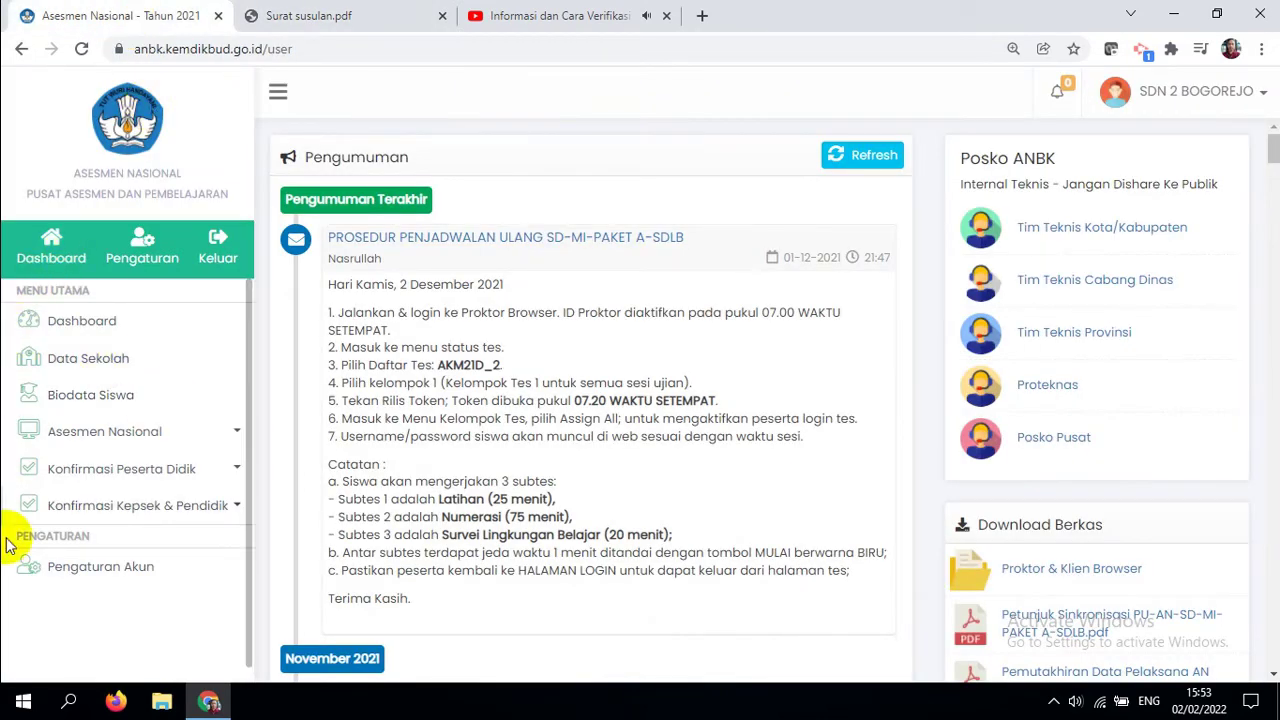
click(101, 472)
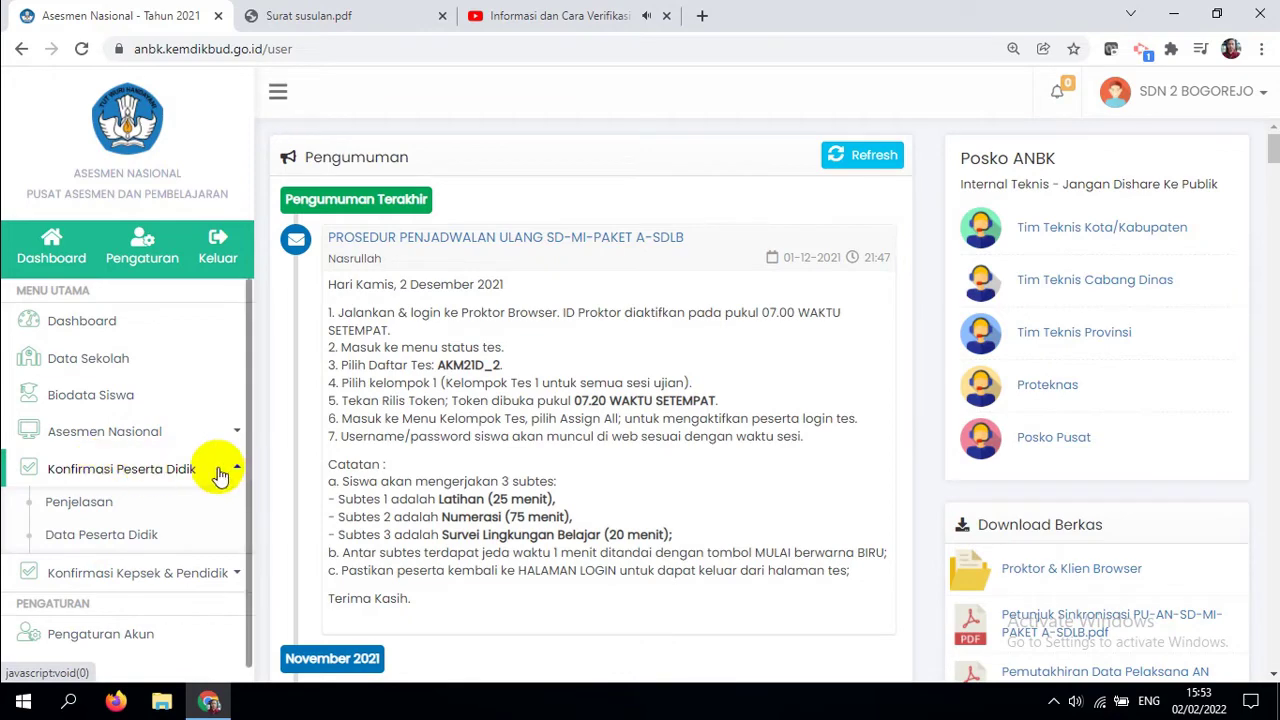
click(80, 502)
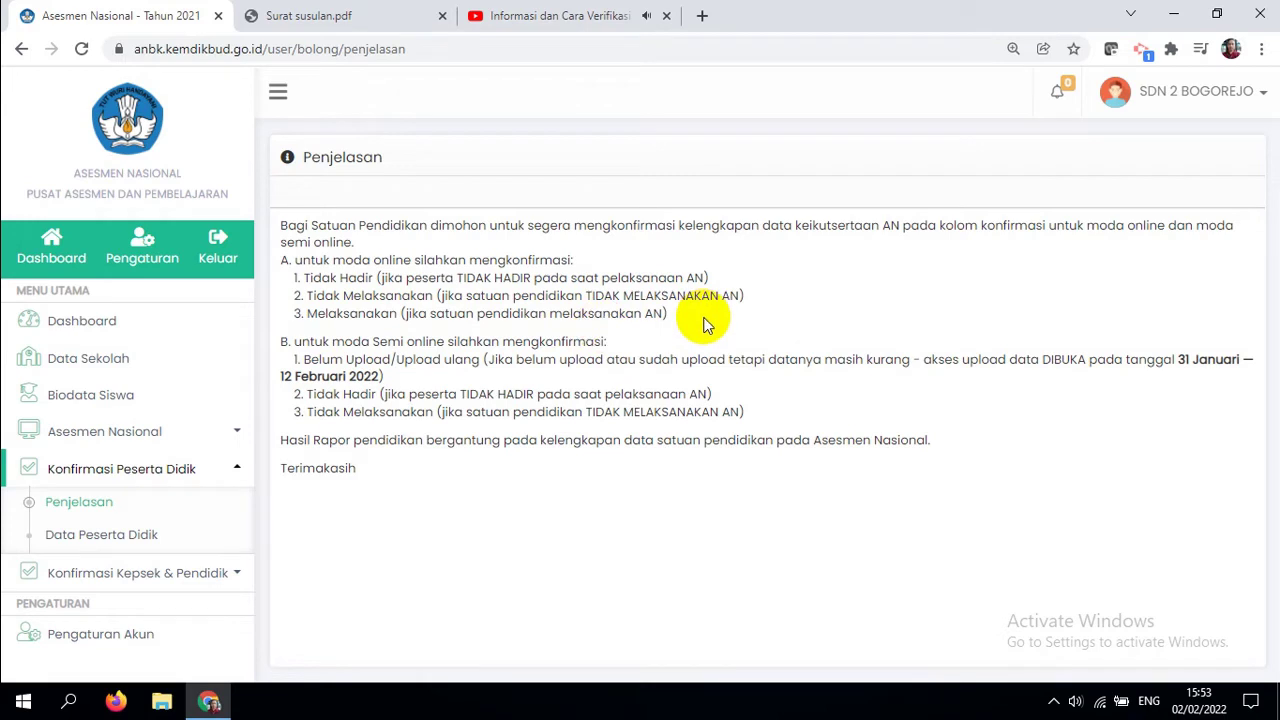
click(80, 534)
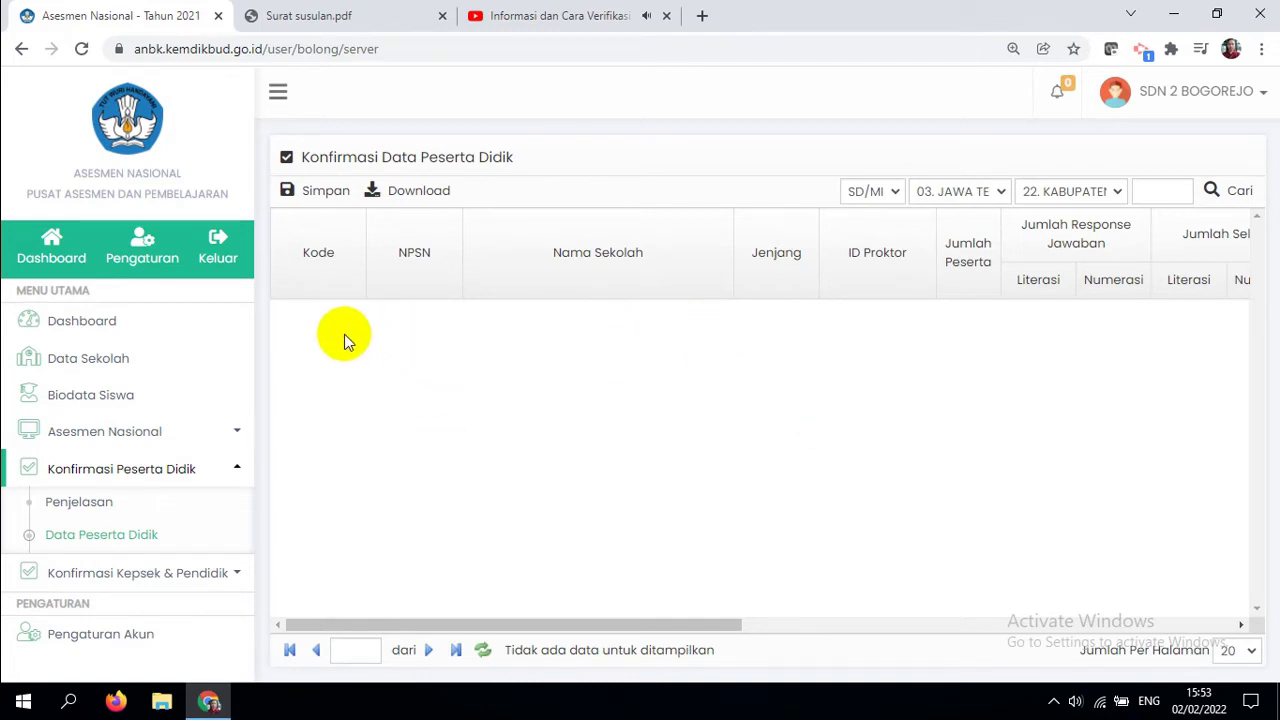
Recheck the verification items in Surat susulan.pdf and open Data Kepsek dan Pendidik under Konfirmasi Kepsek & Pendidik.
click(394, 13)
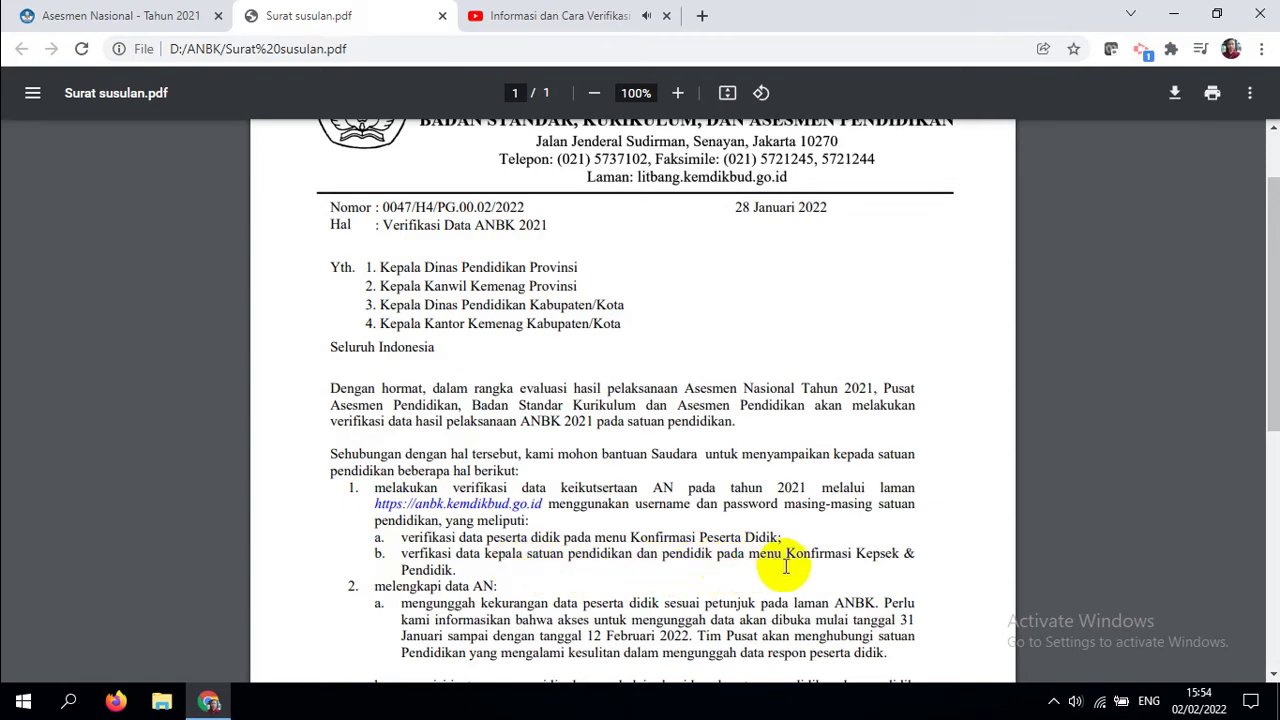
click(133, 16)
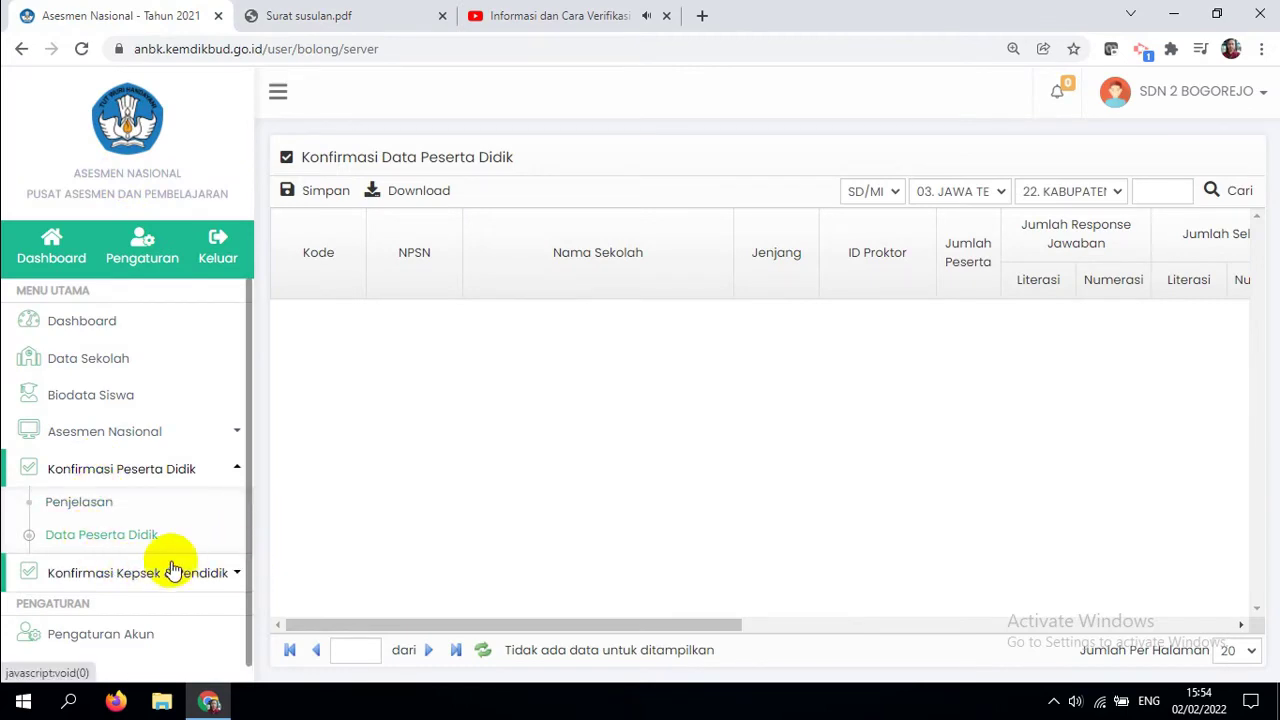
click(111, 578)
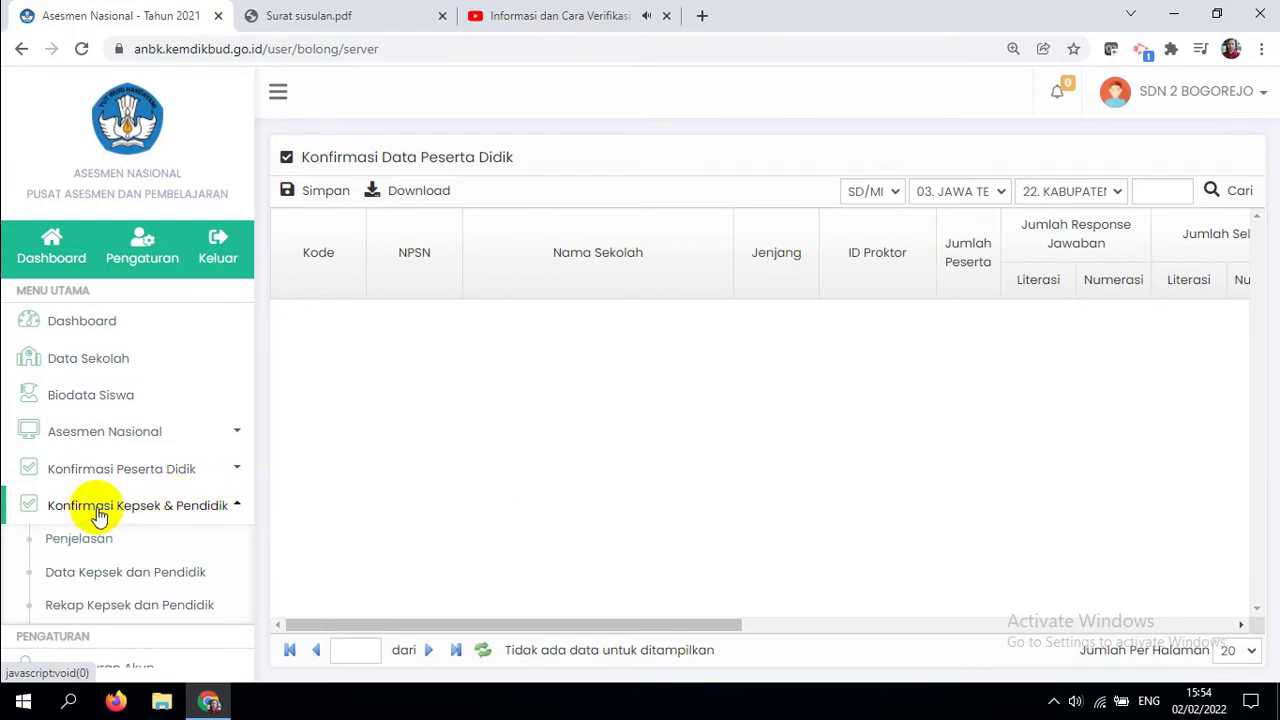
click(80, 575)
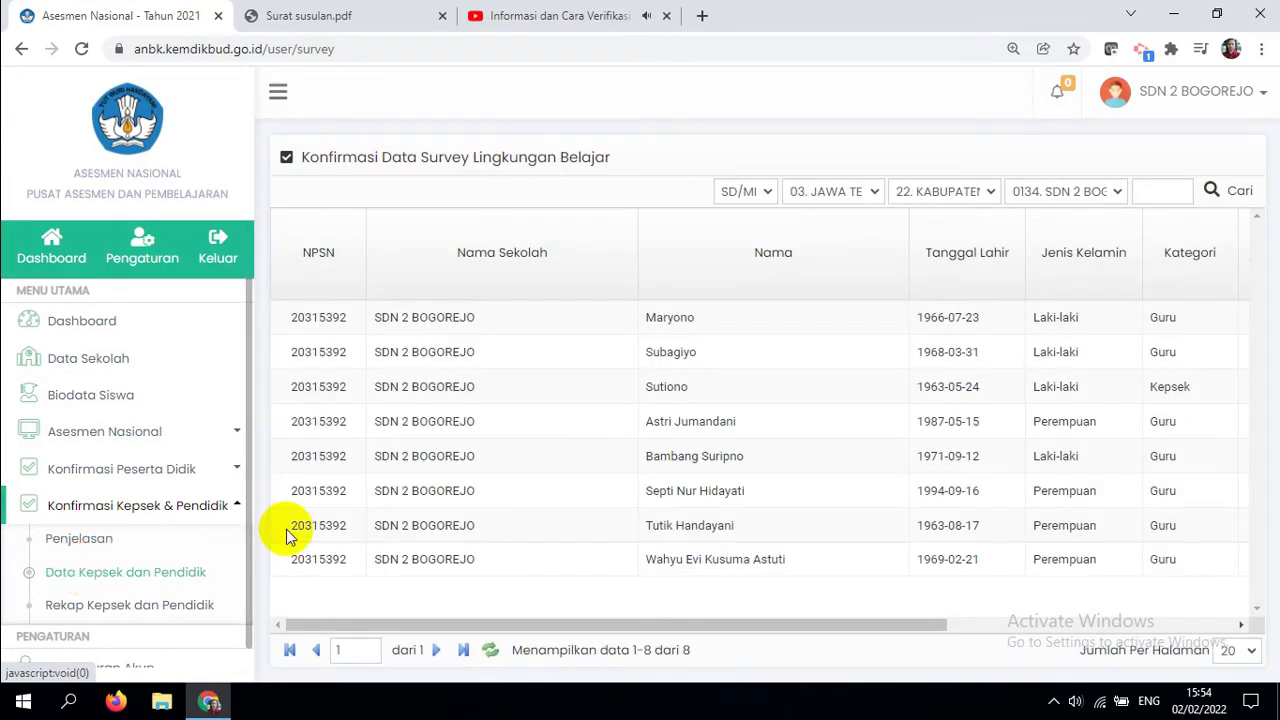
Read the Penjelasan for Konfirmasi Kepsek & Pendidik and review the survey percentage, Keterangan and Konfirmasi columns in Data Kepsek dan Pendidik.
click(98, 543)
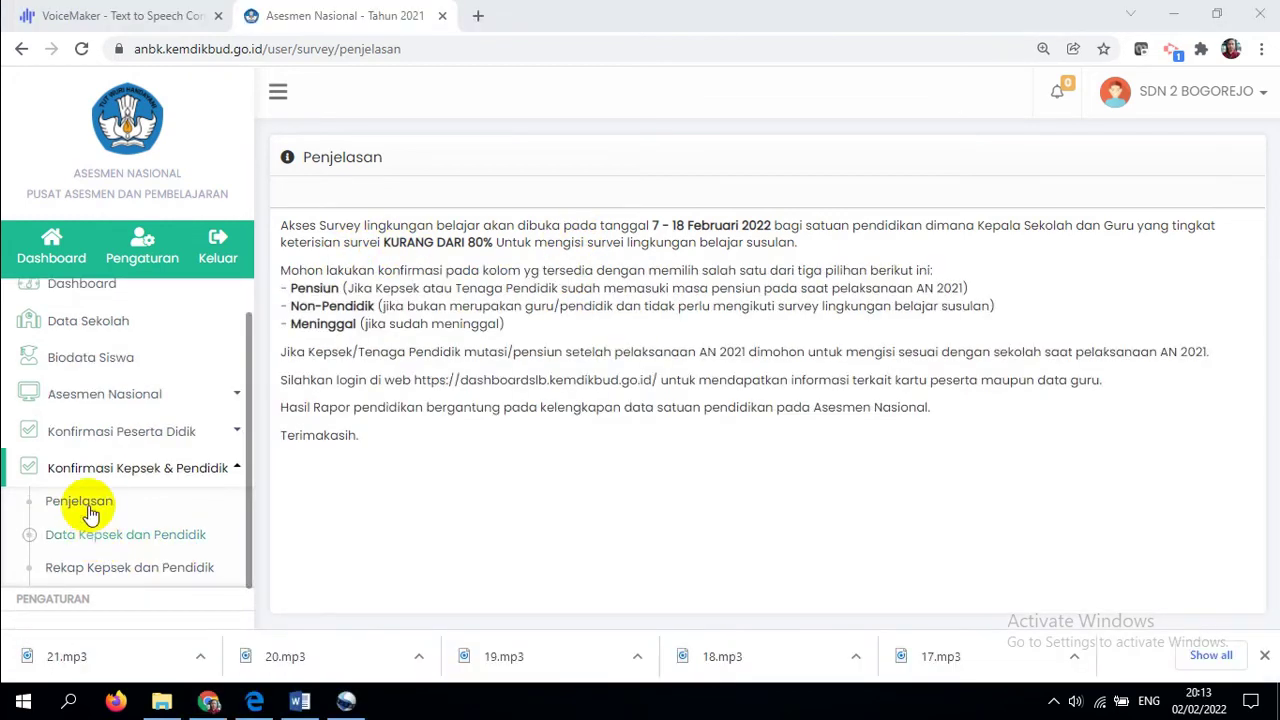
click(91, 540)
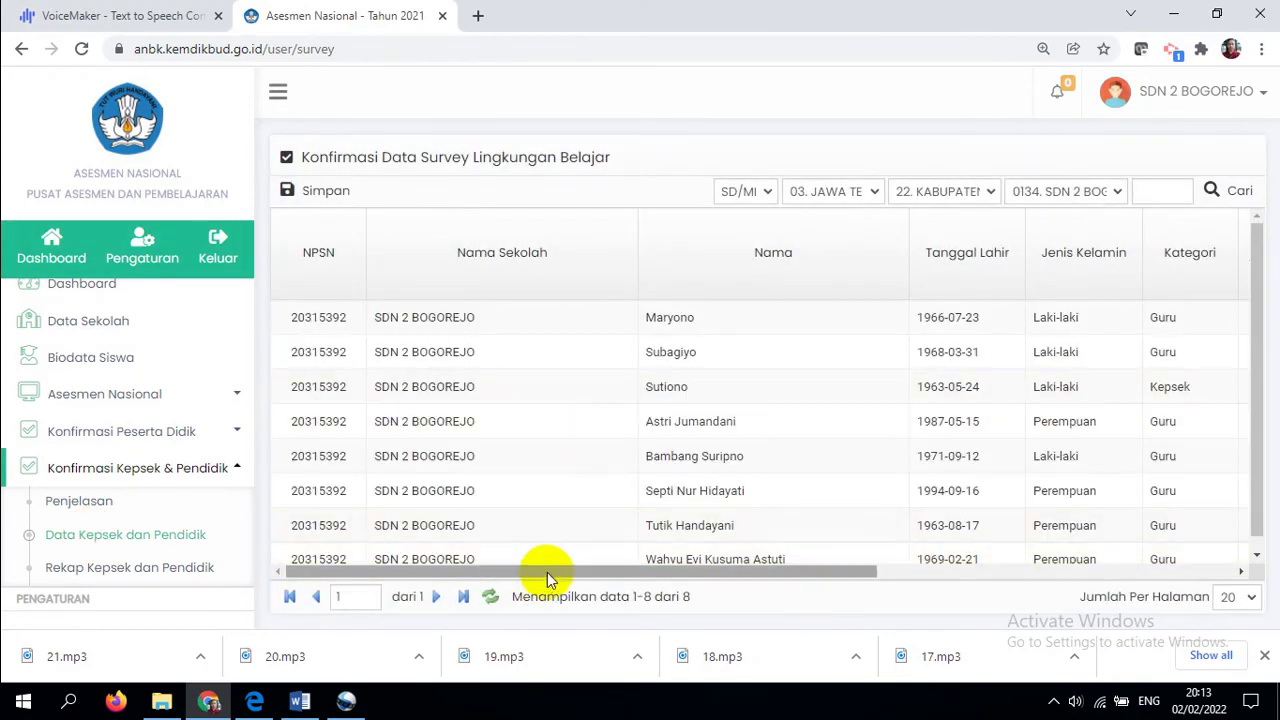
drag(549, 569, 931, 606)
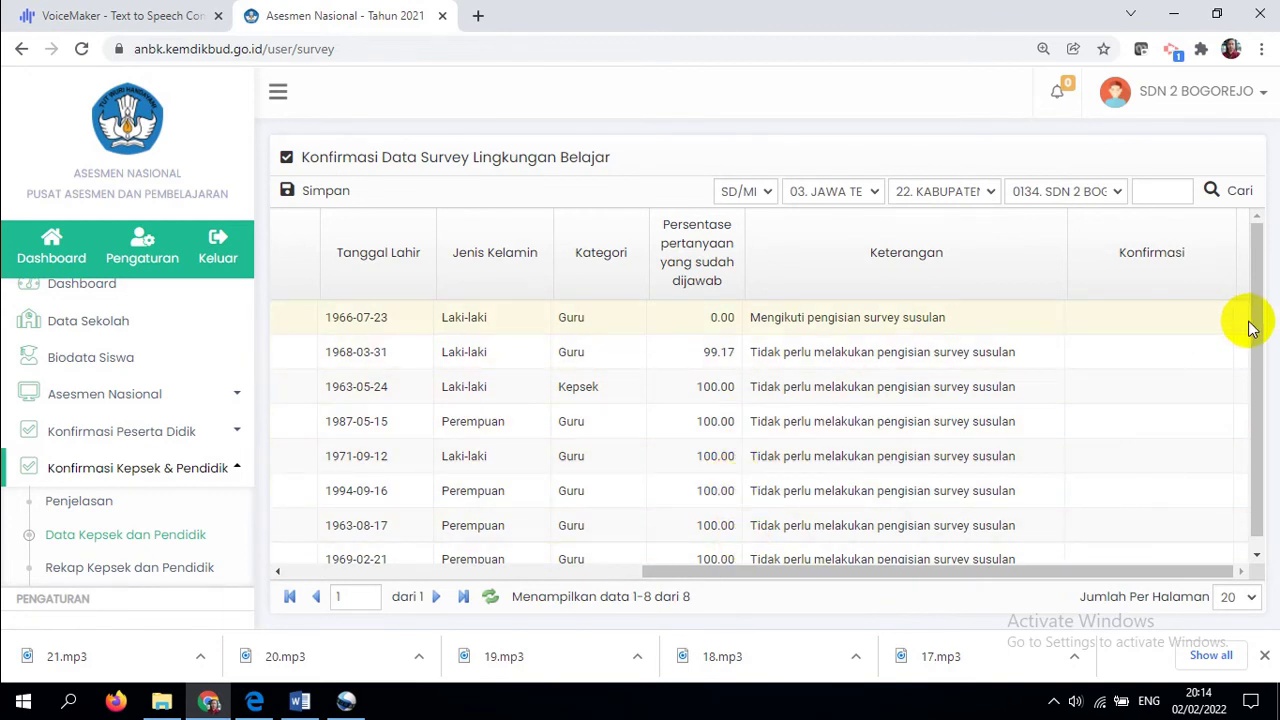
scroll(1250, 340, down, 1)
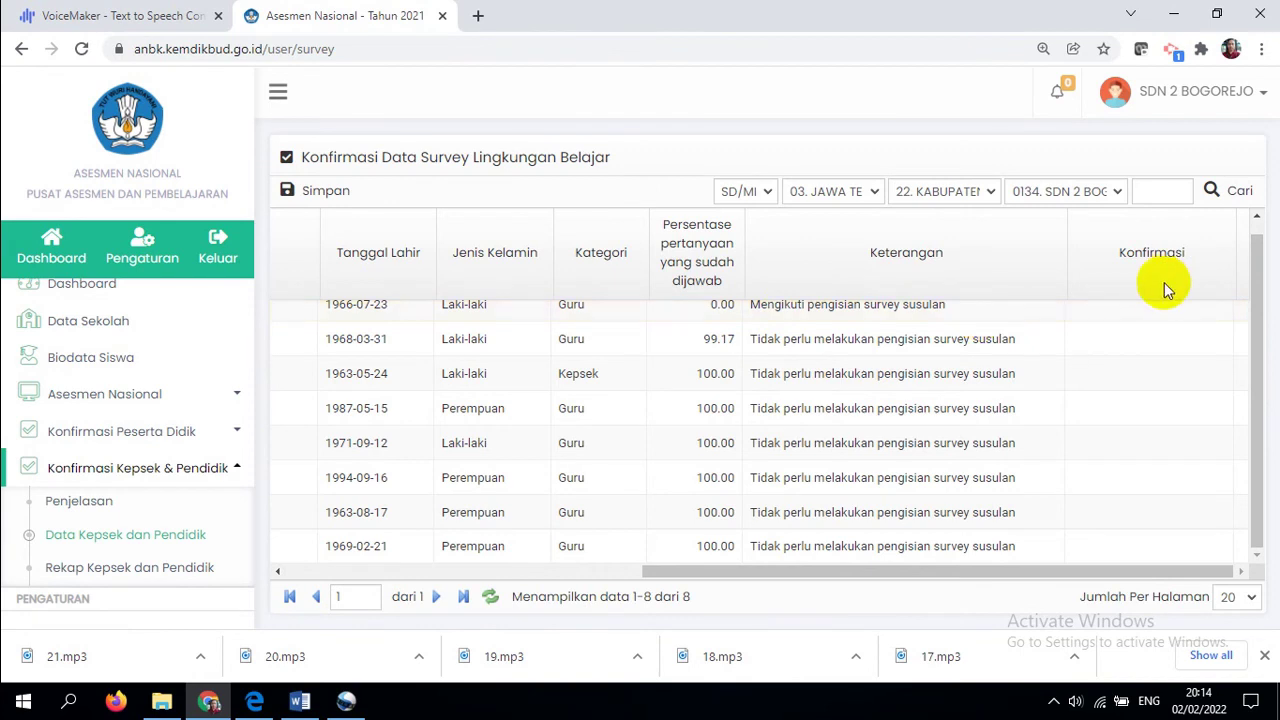
Display the available Konfirmasi choices for the teacher in the row marked "Mengikuti pengisian survey susulan".
click(1127, 313)
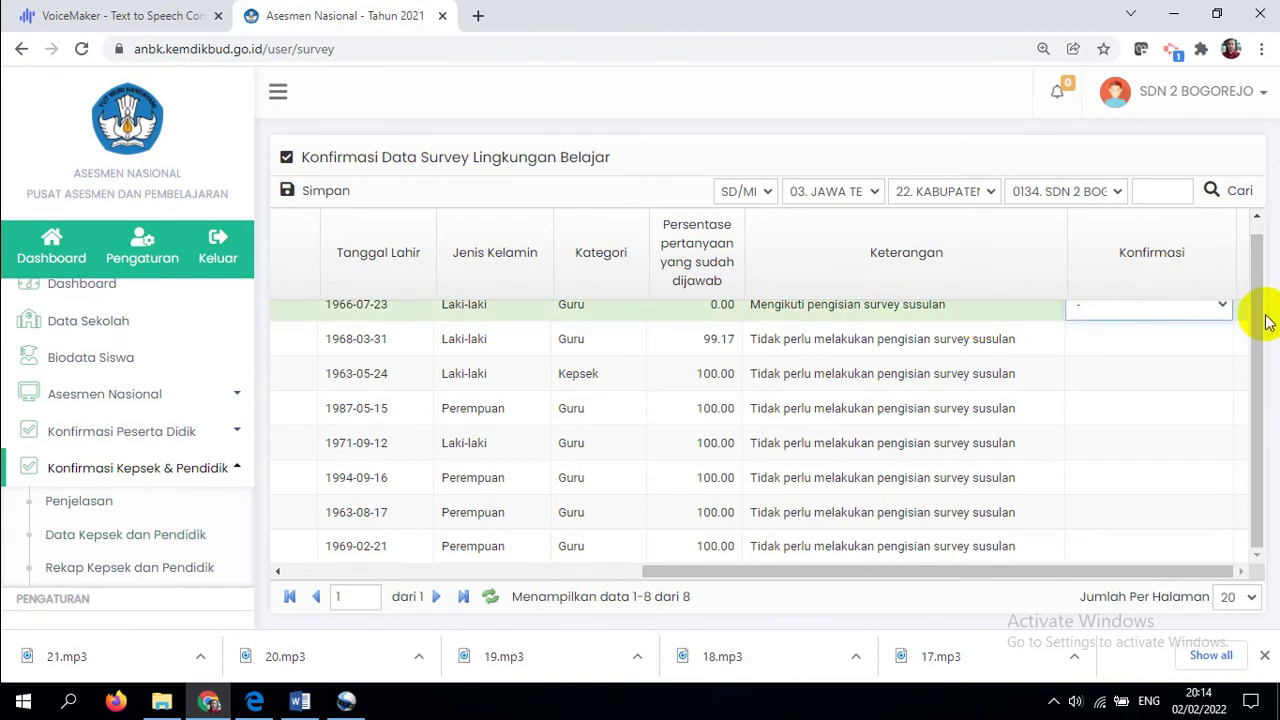
drag(1257, 314, 1249, 286)
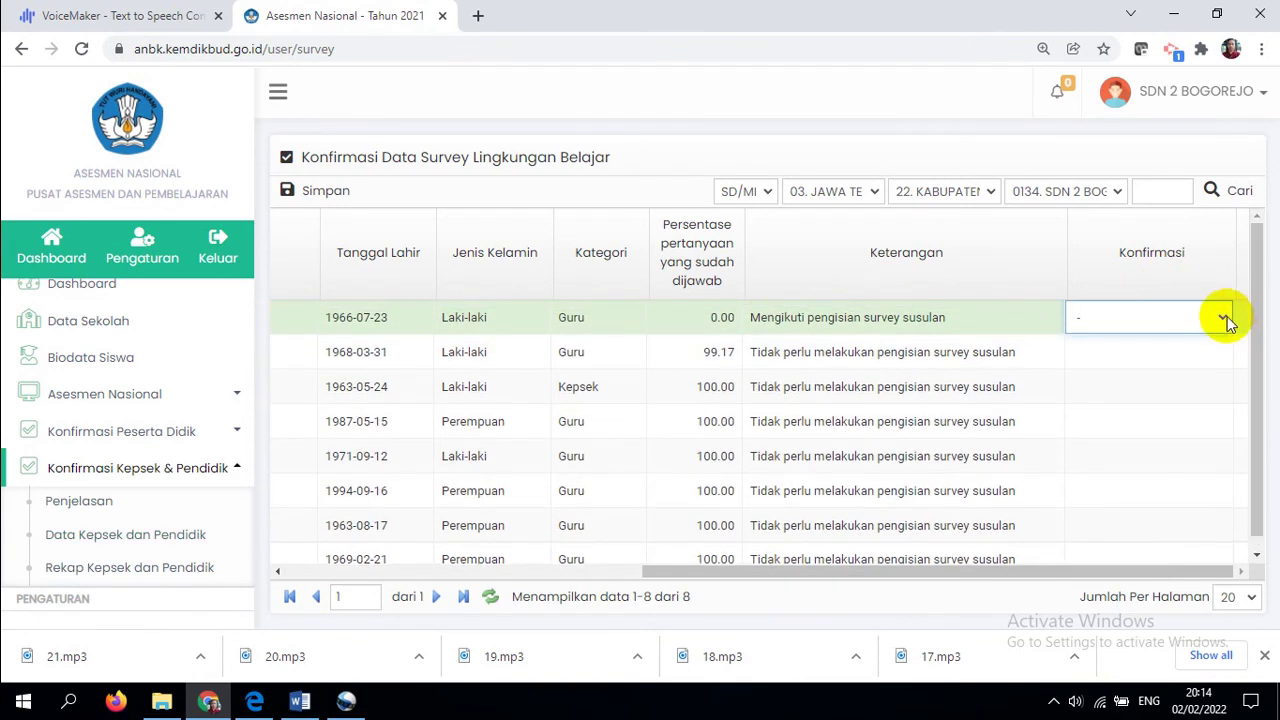
click(1223, 316)
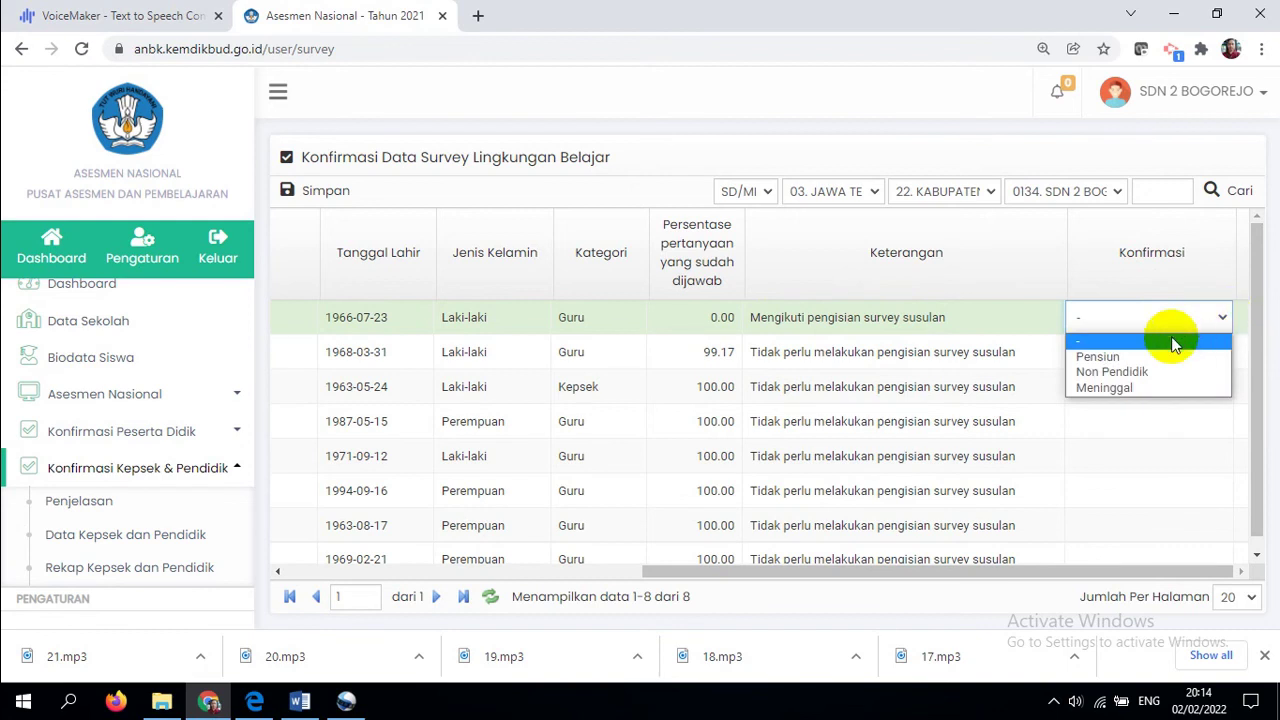